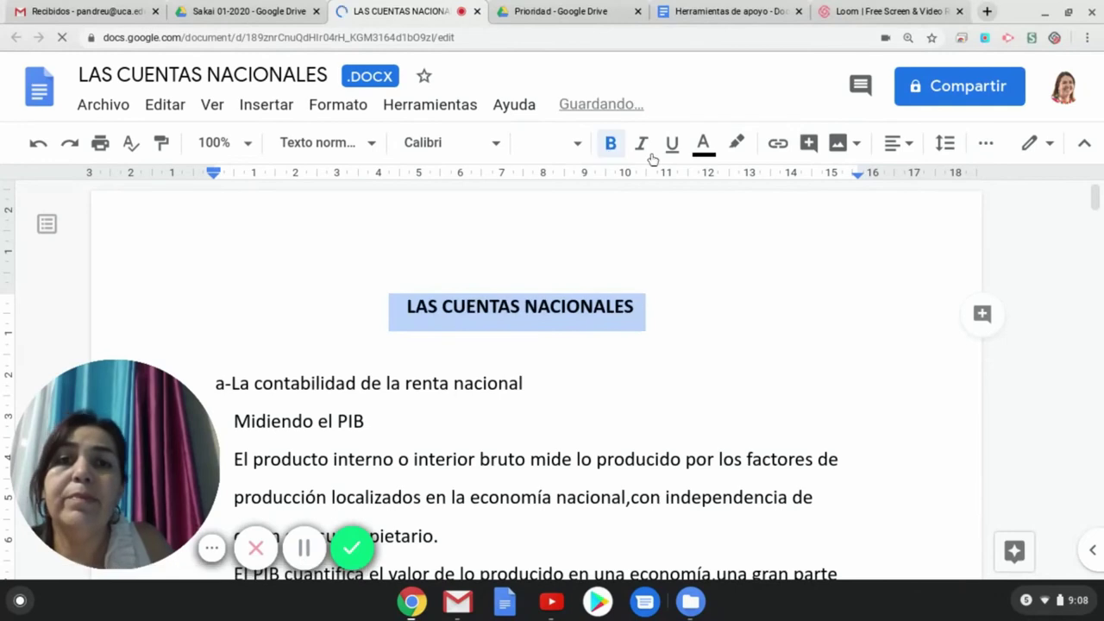
- Underline the title "LAS CUENTAS NACIONALES" and add ".-" at its end
click(672, 150)
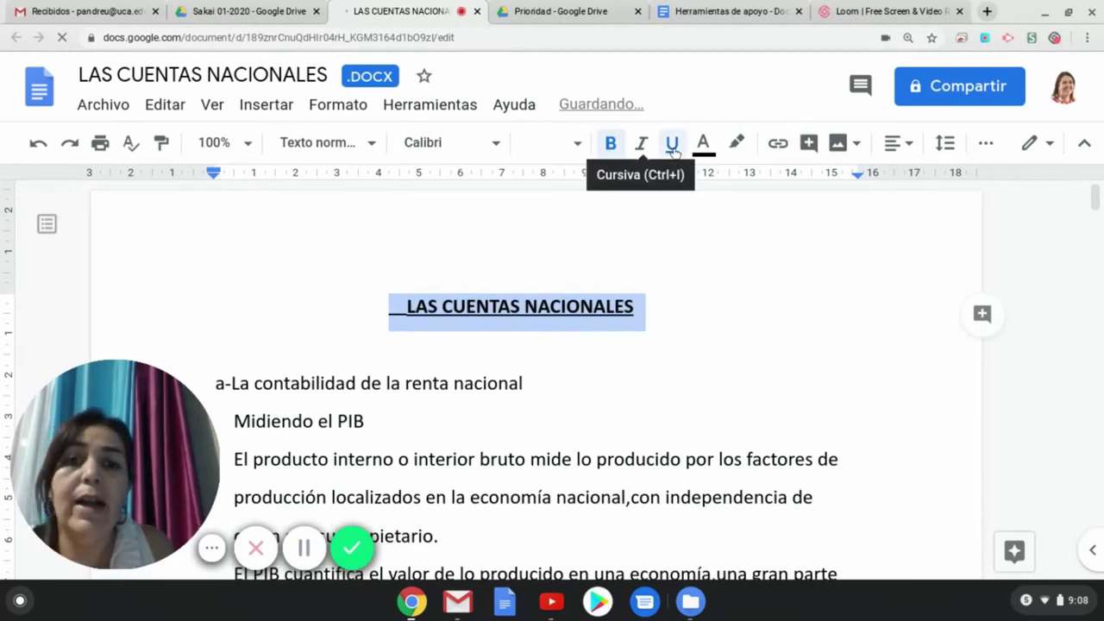
click(648, 303)
text(.)
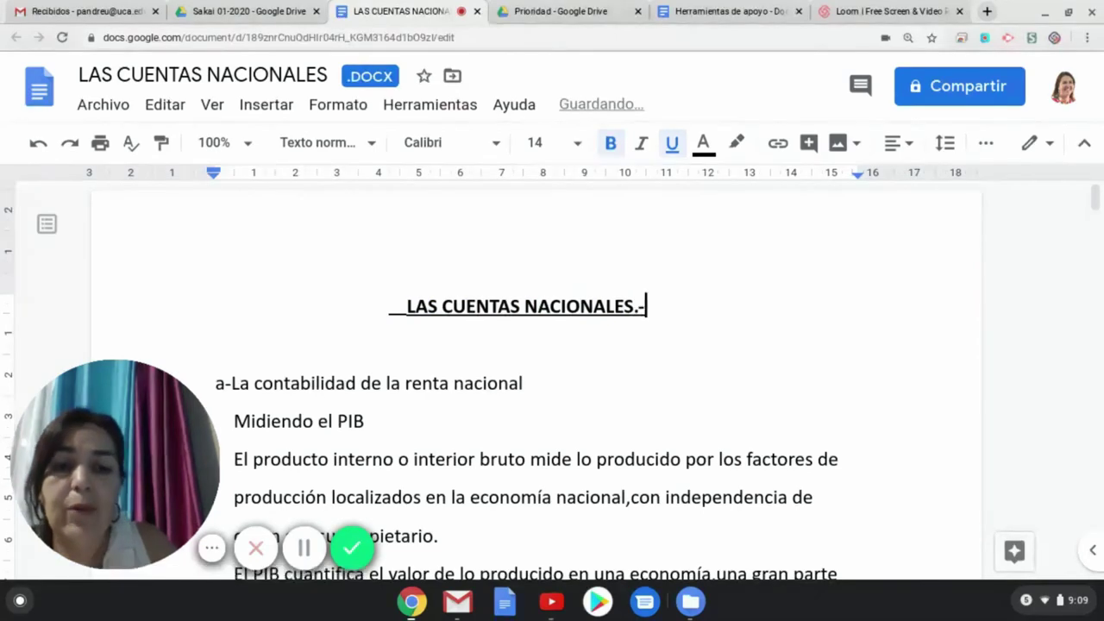
text(-)
click(642, 431)
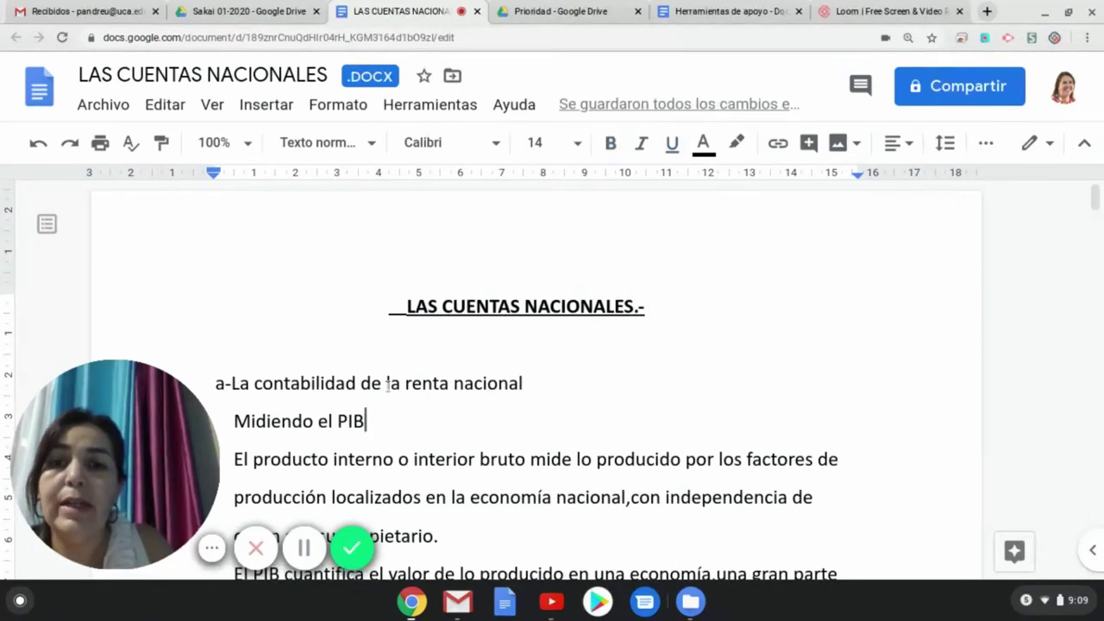
- Capitalize the leading letter of the first heading so it reads "A-La contabilidad de la renta nacional"
click(226, 384)
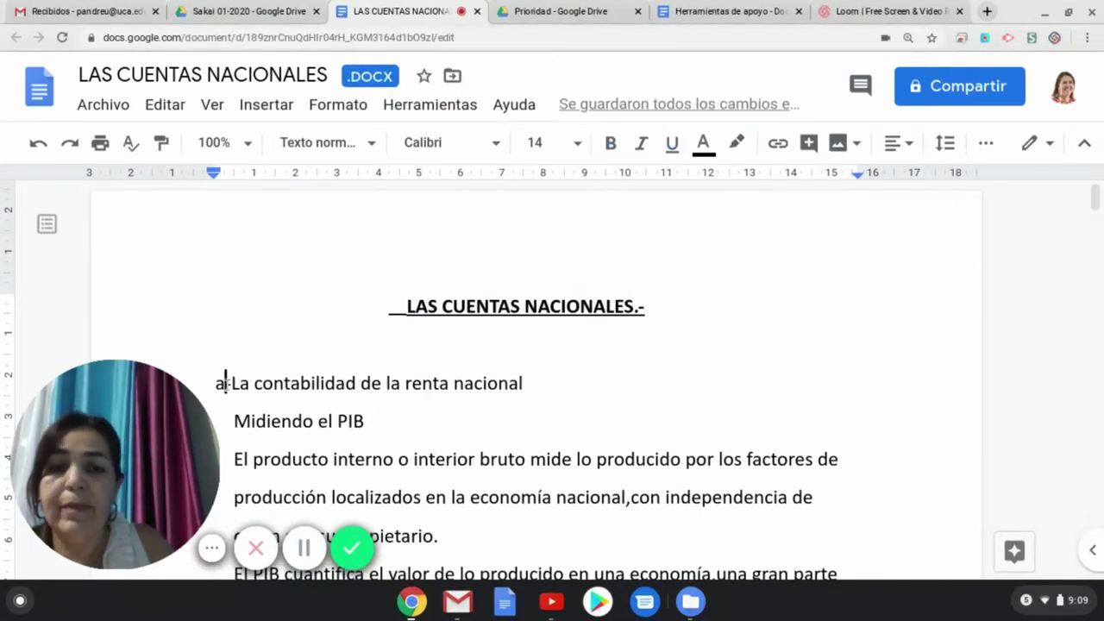
key(BackSpace)
text(A)
click(567, 431)
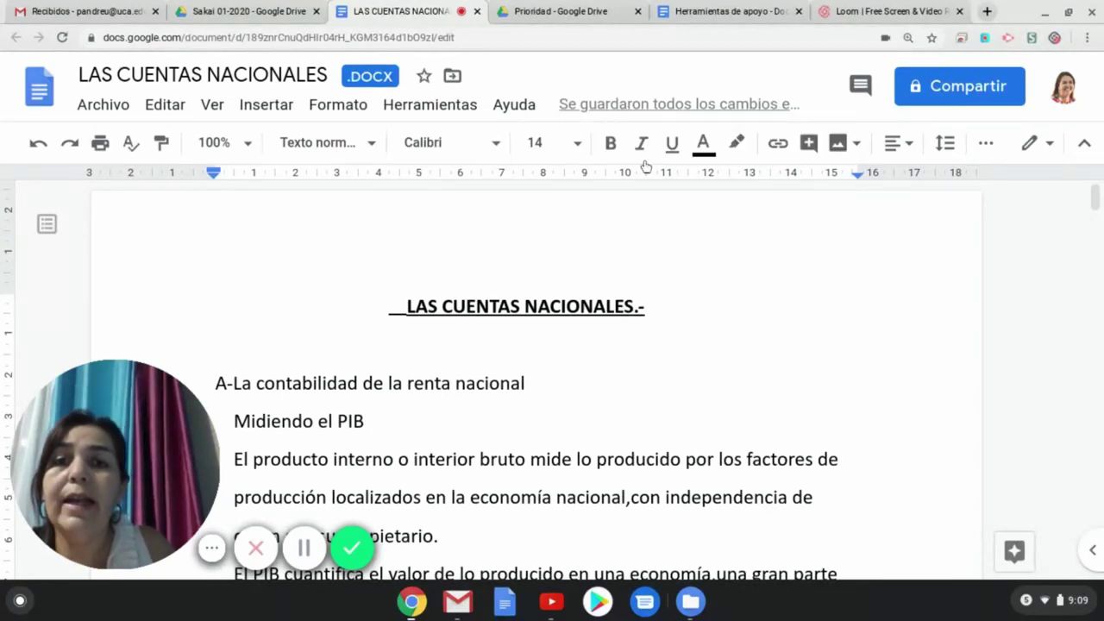
click(712, 310)
click(583, 392)
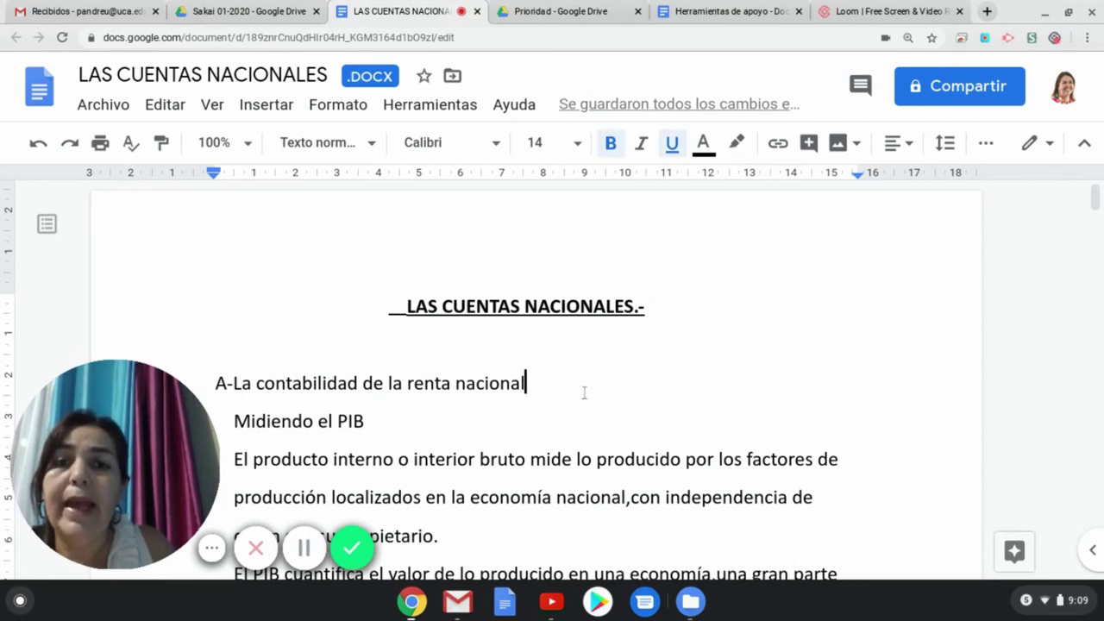
- Close the edited document and leave the file preview to return to the Sakai 01-2020 folder in Drive
scroll(584, 392, down, 3)
scroll(583, 392, down, 3)
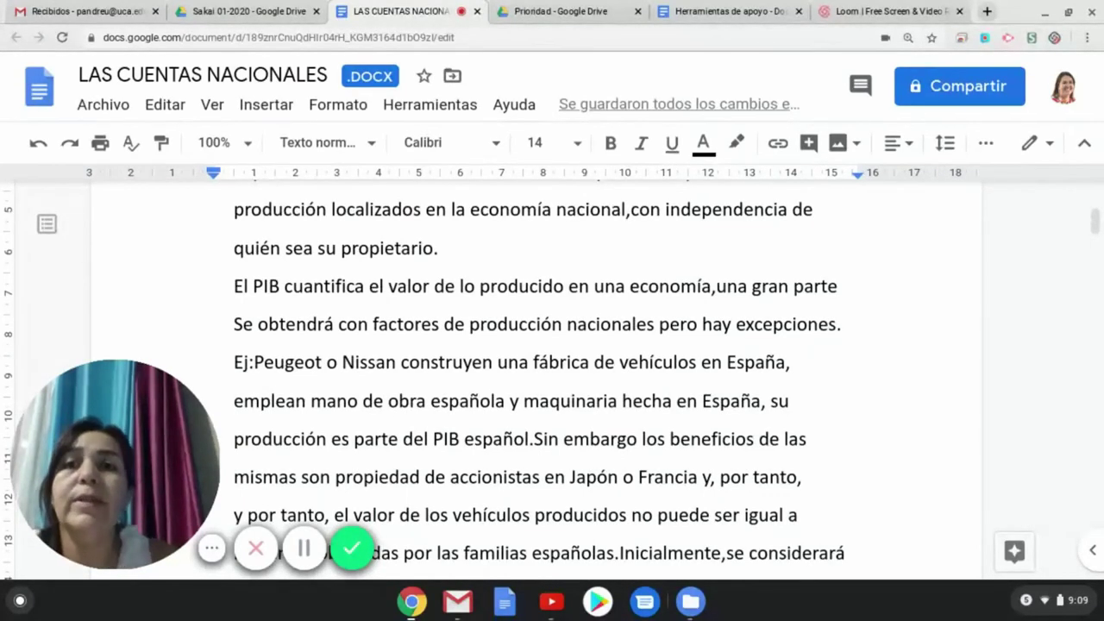
click(477, 11)
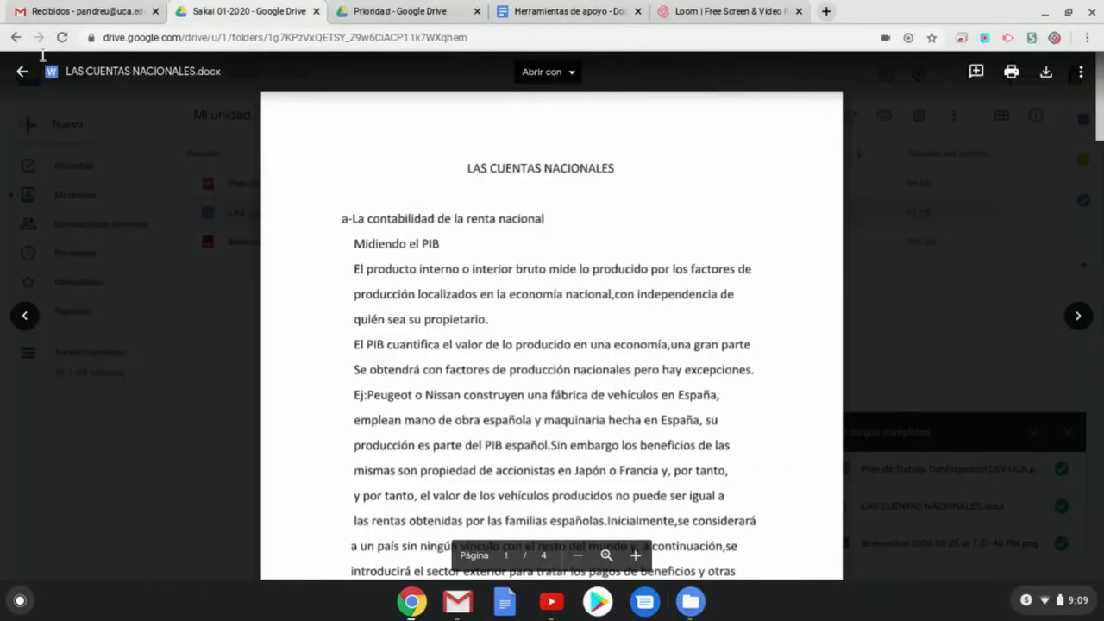
click(21, 72)
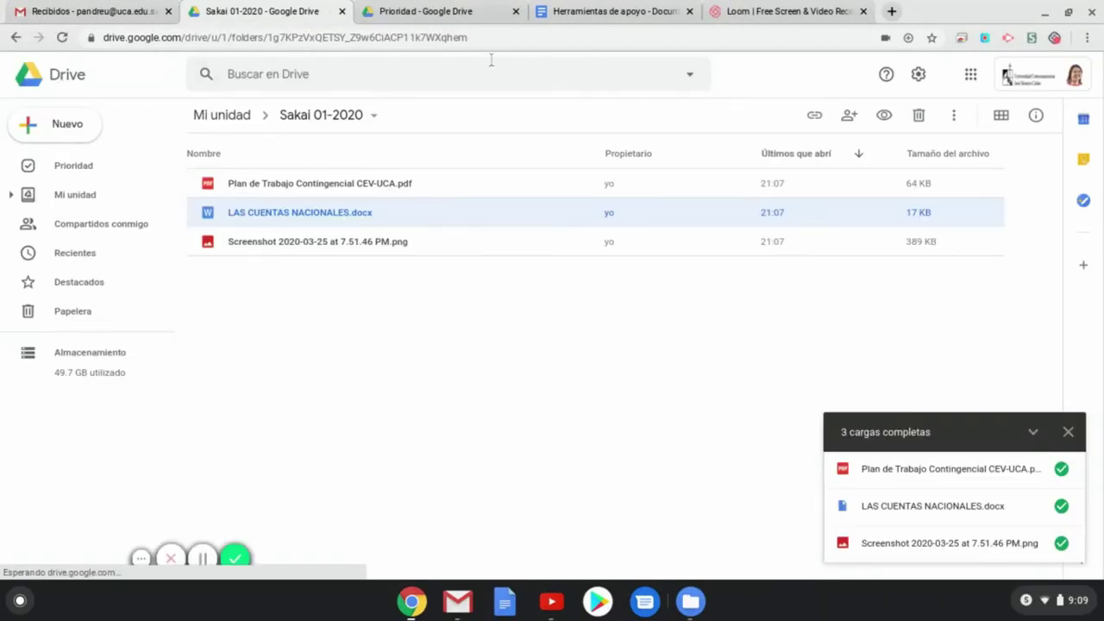
- Open the advanced sharing settings of LAS CUENTAS NACIONALES.docx
right_click(271, 214)
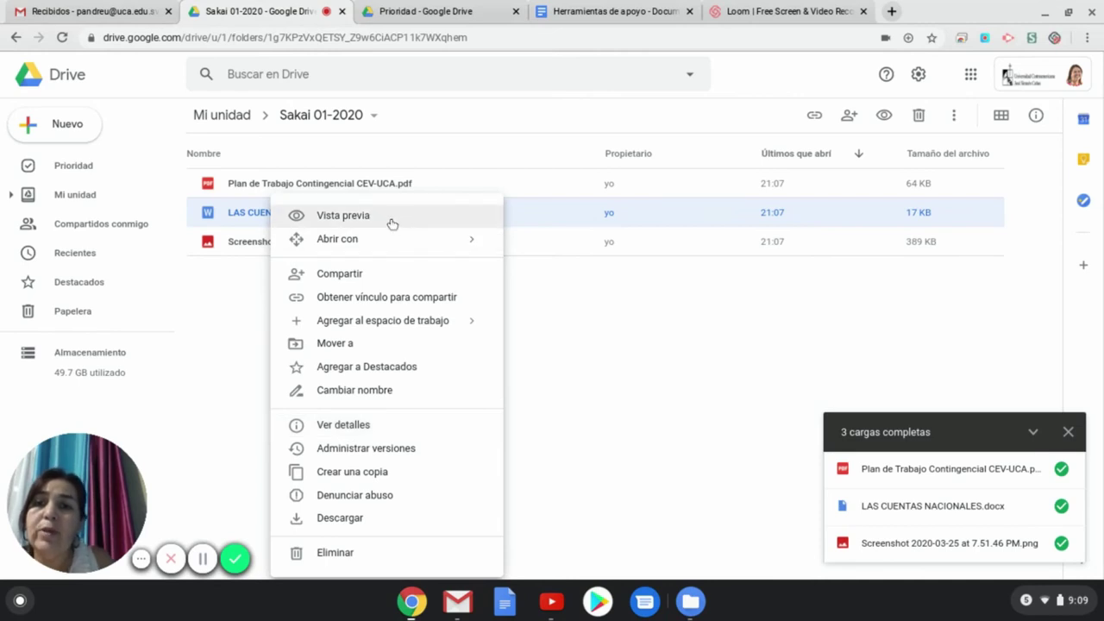
mouse_move(402, 248)
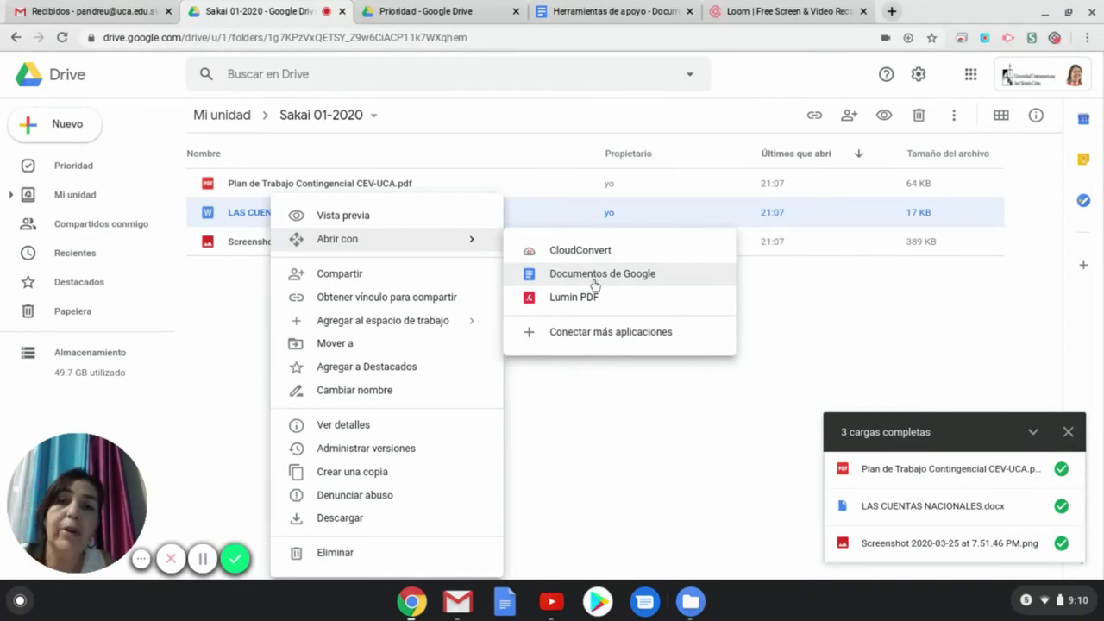
click(402, 276)
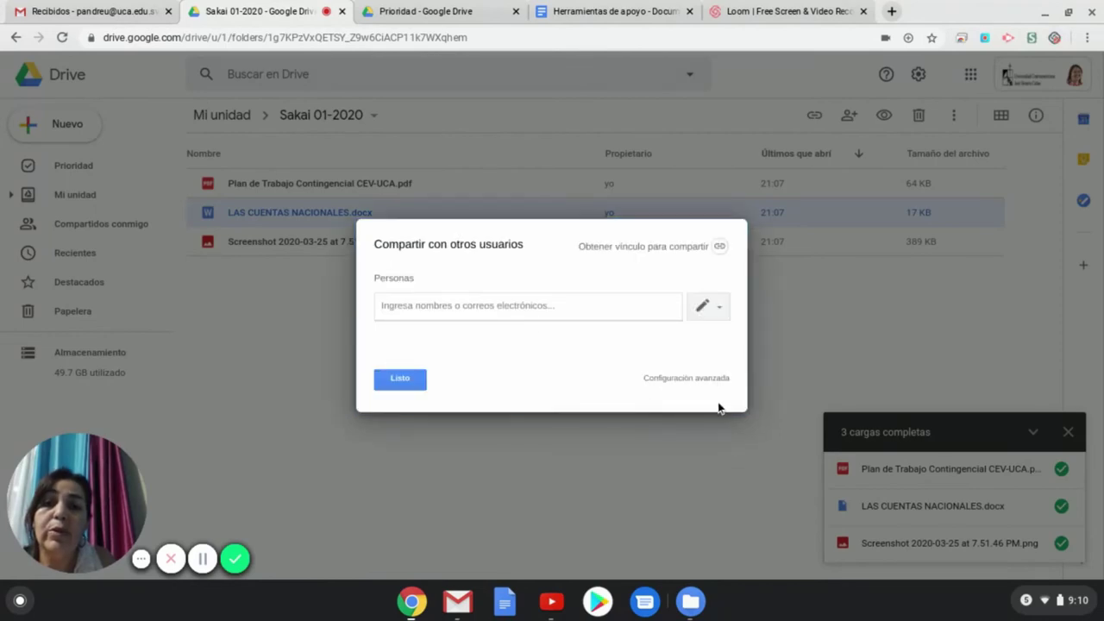
click(694, 379)
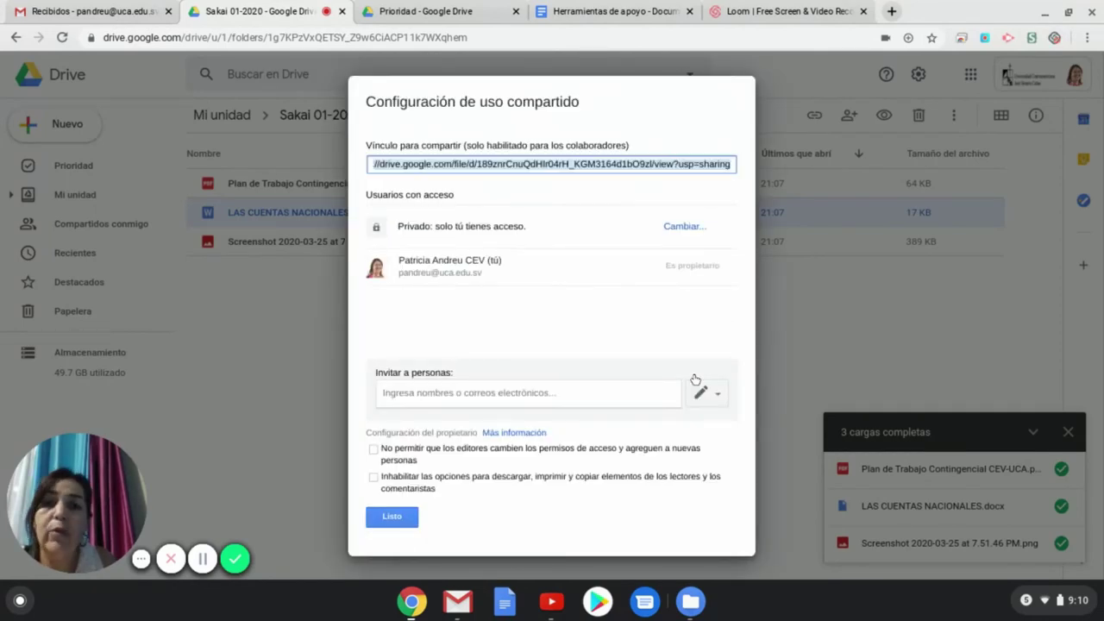
- Add Centro de Educación Virtual as an invitee and enable sending a copy of the notification to oneself
click(403, 391)
text(c)
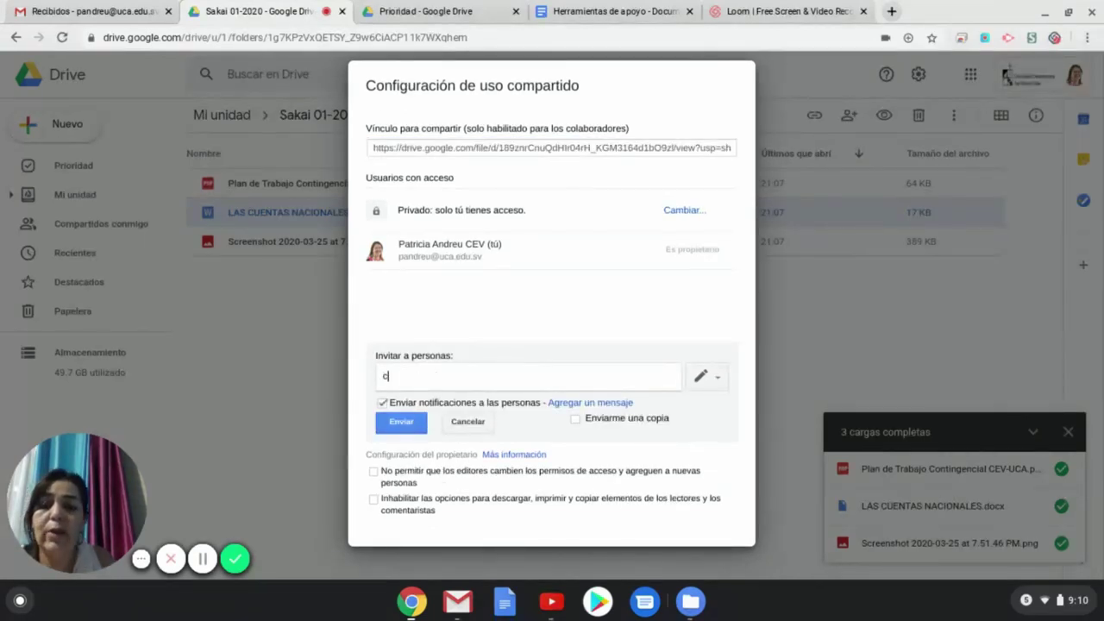
text(entro)
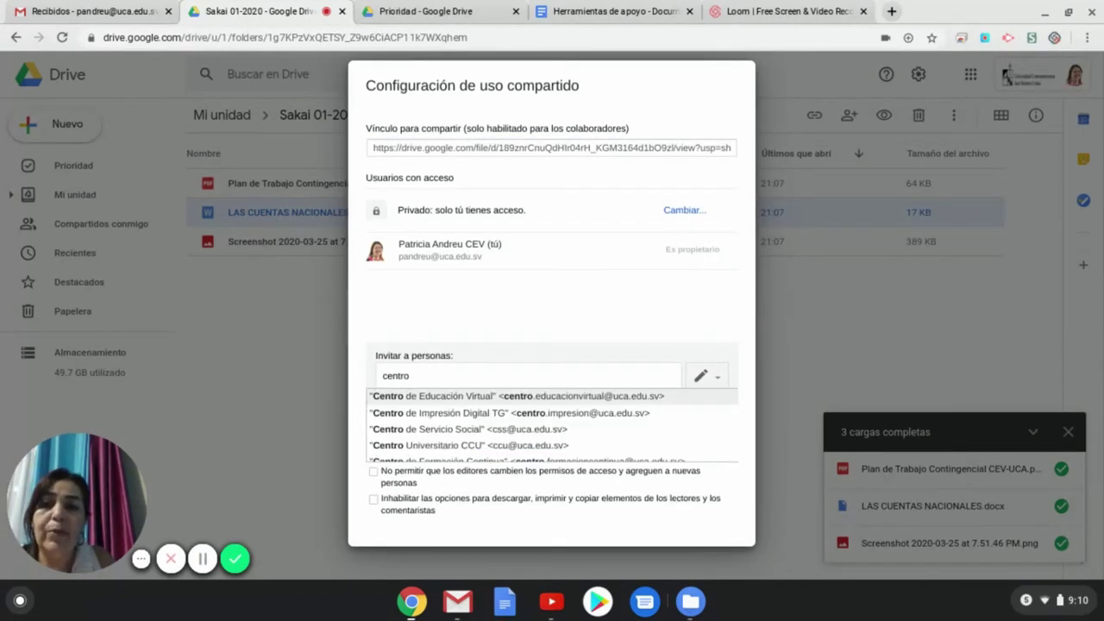
key(Return)
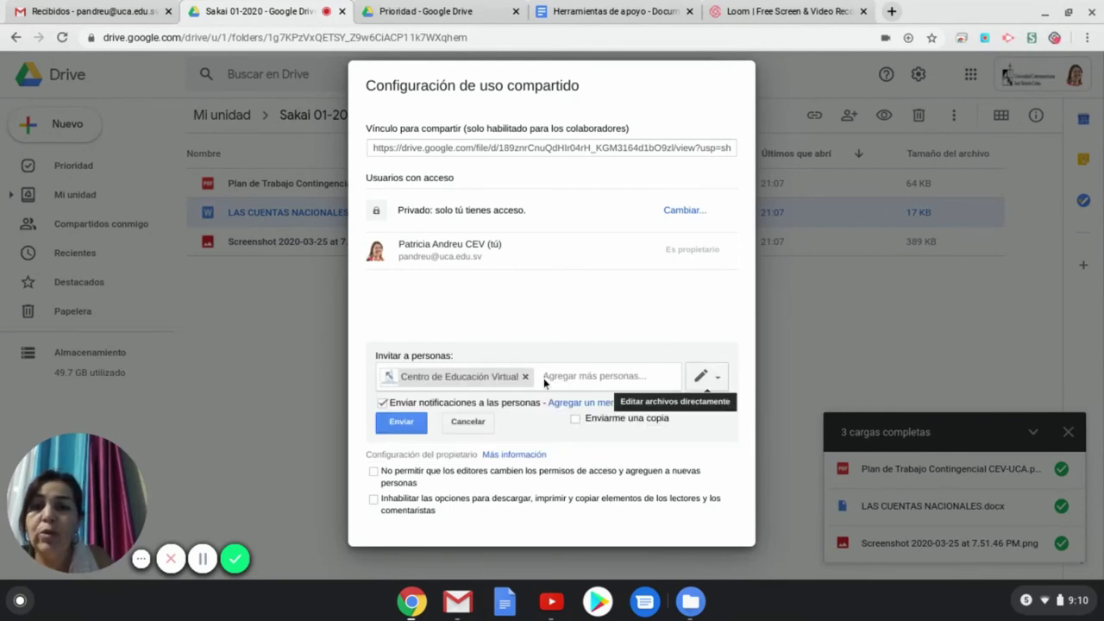
click(575, 419)
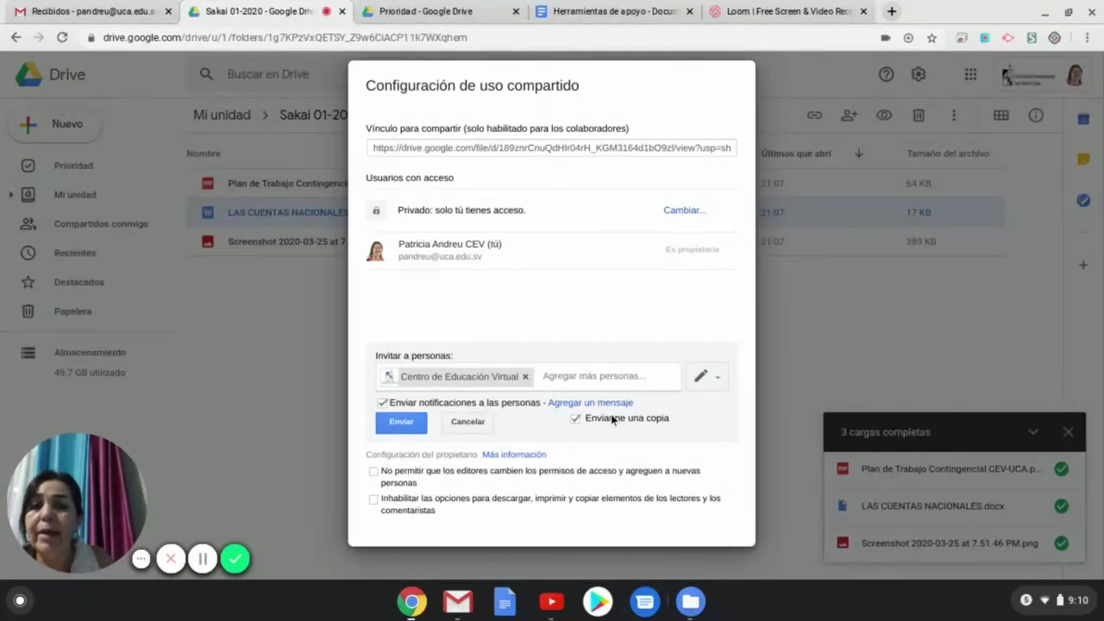
- Add the message "Estimados, estoy compartiendo este archivo. Saludos" to the invitation, send it and close the sharing settings
click(591, 402)
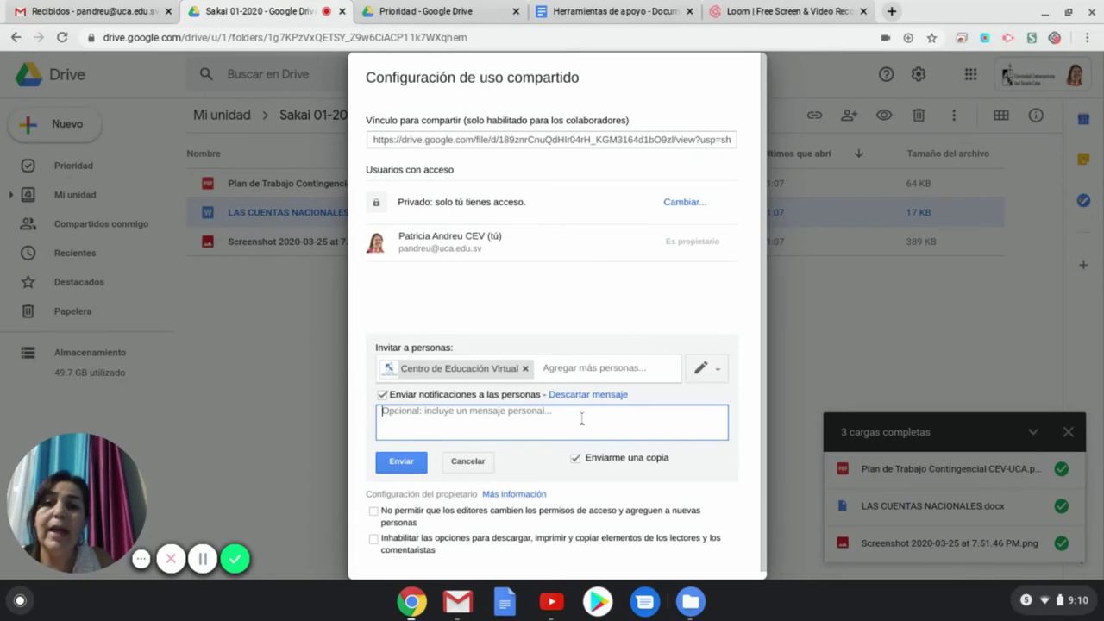
text(Estimados,)
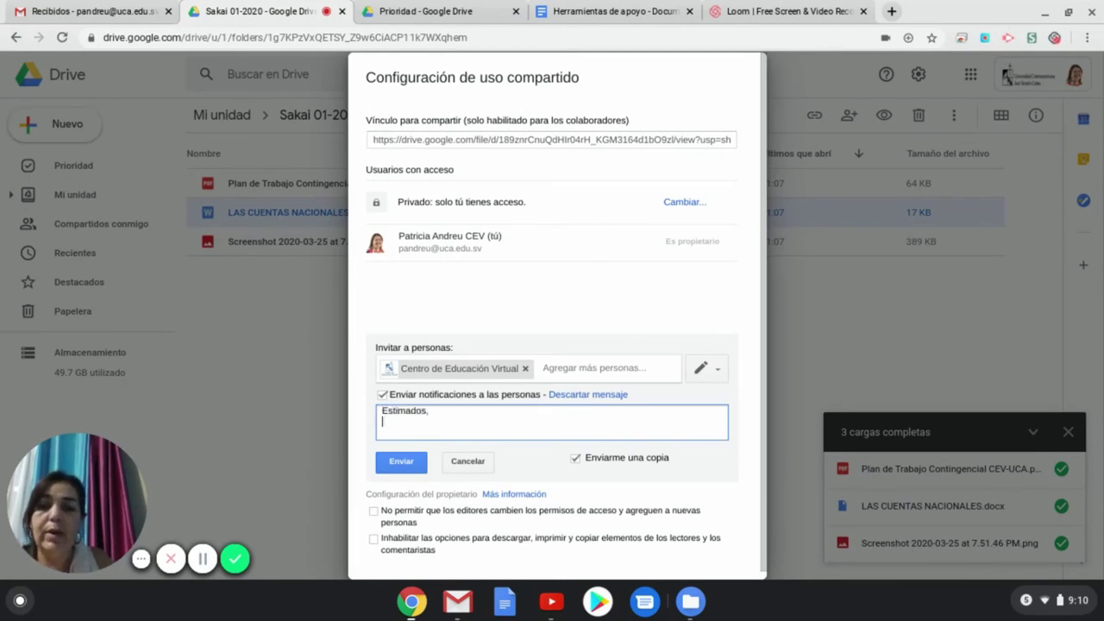
text(estoy com)
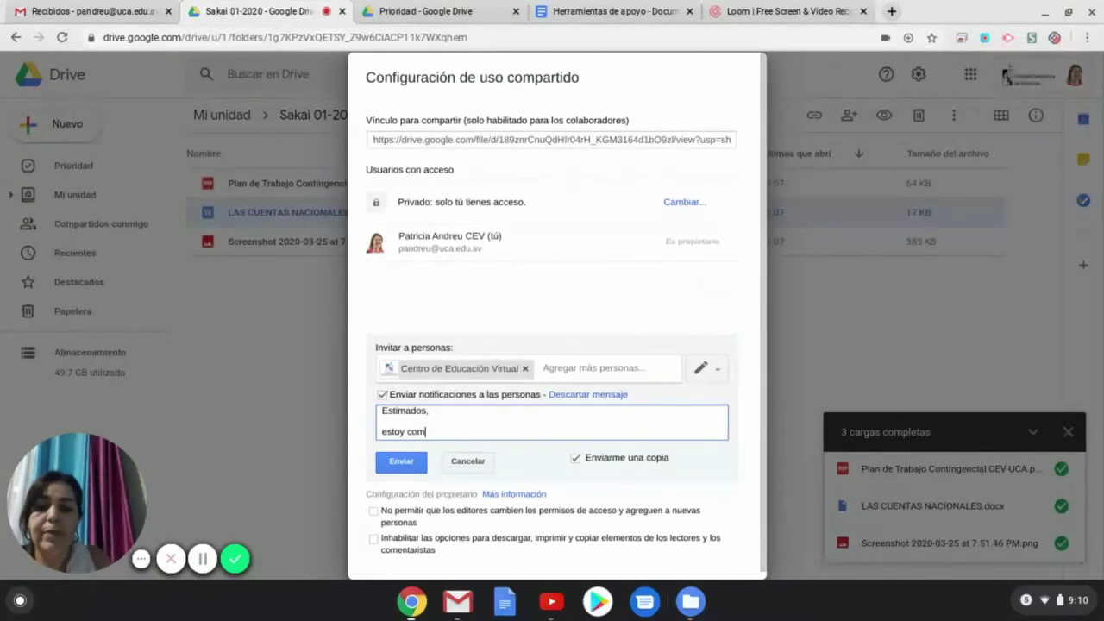
text(partiendo e)
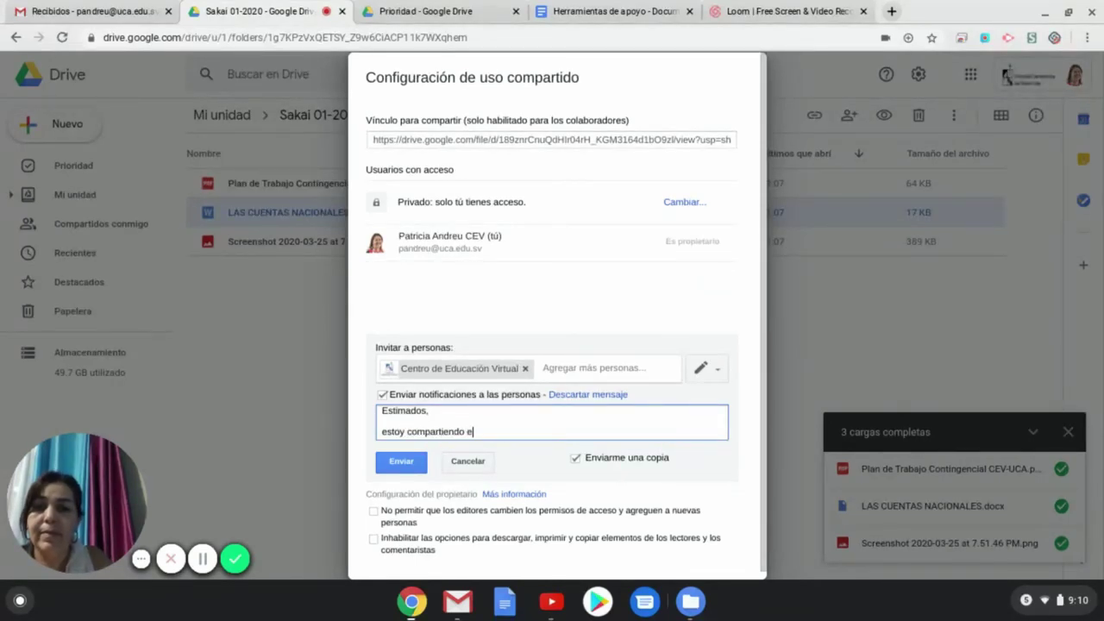
text(ste archivo)
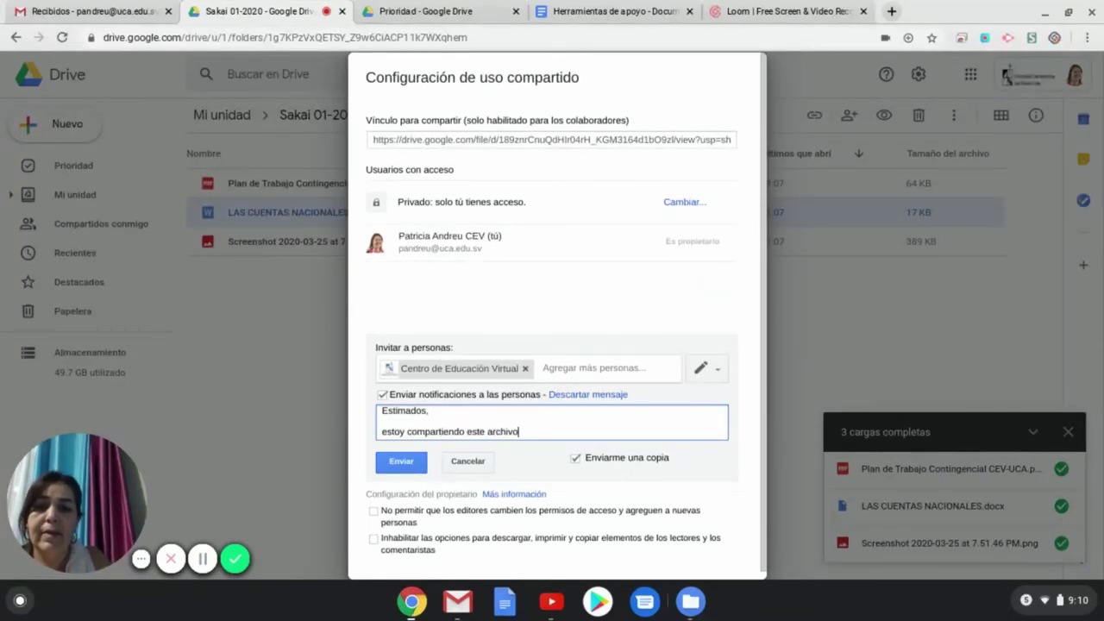
text(.)
key(Return)
key(Return)
text(Sal)
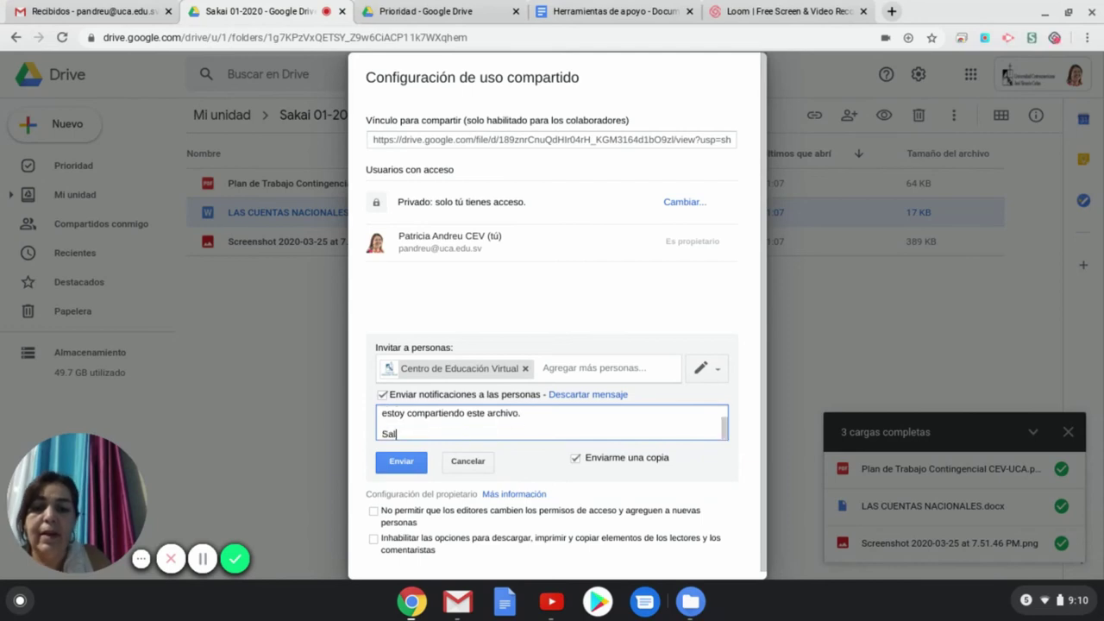
text(u)
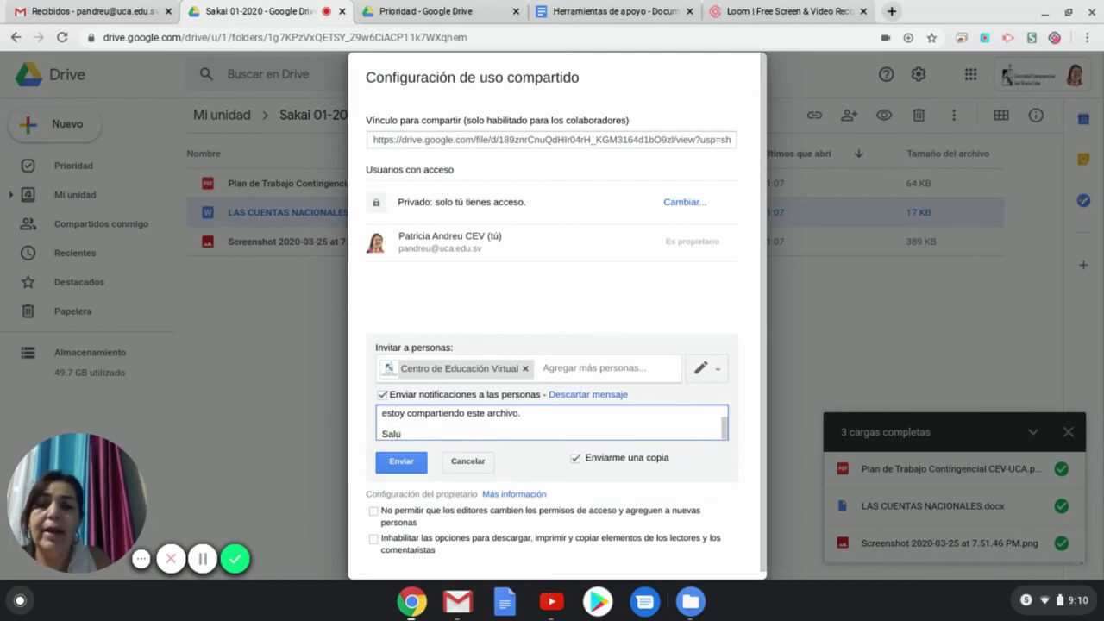
text(os dos)
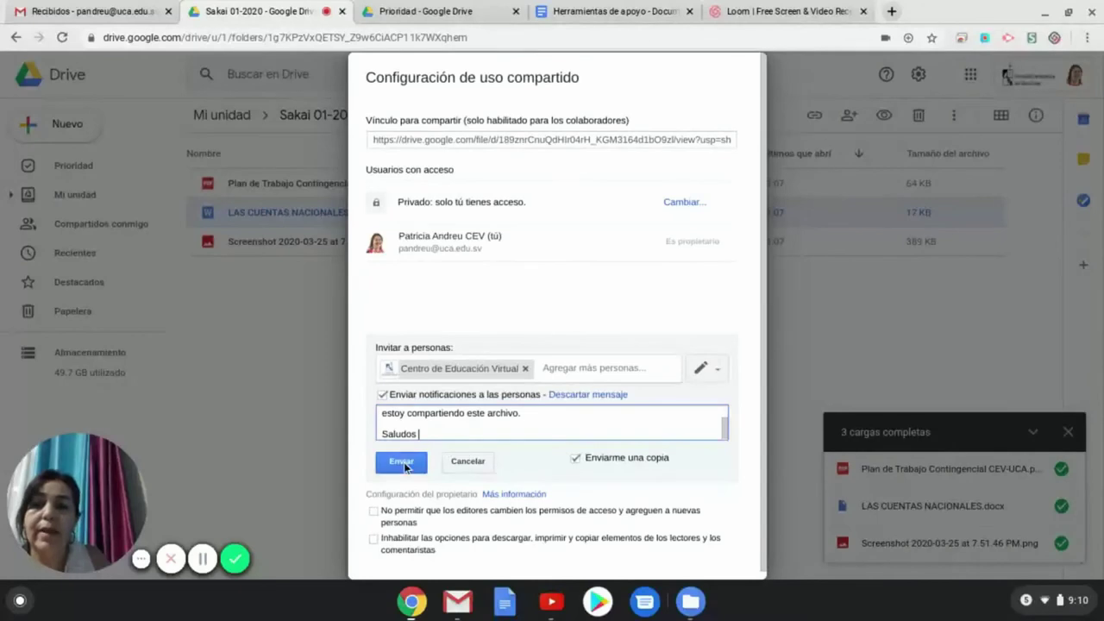
click(401, 463)
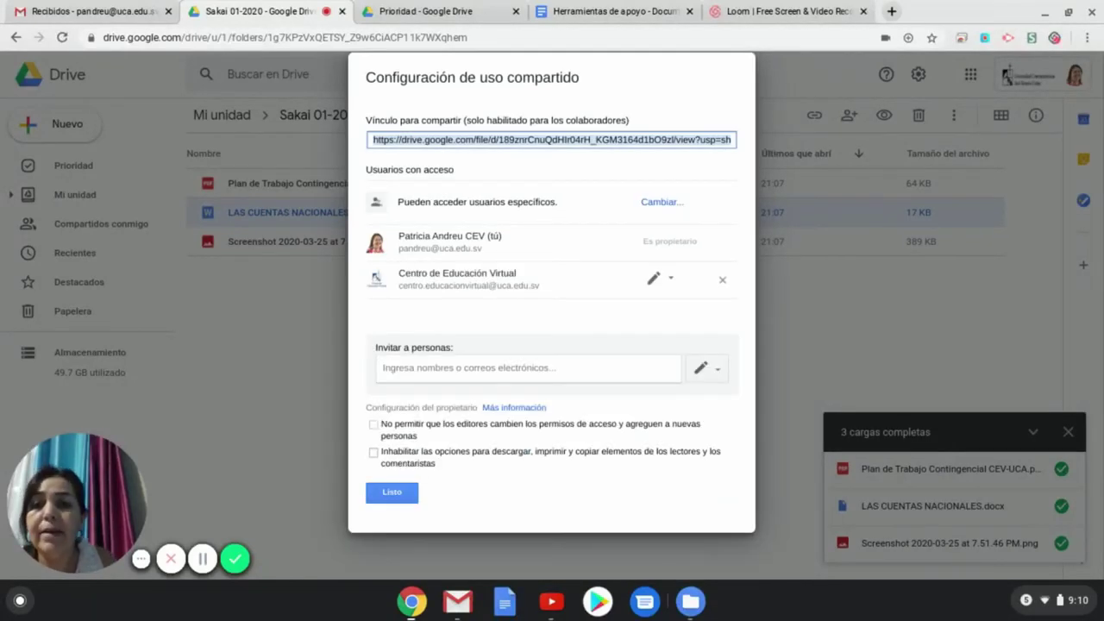
click(397, 493)
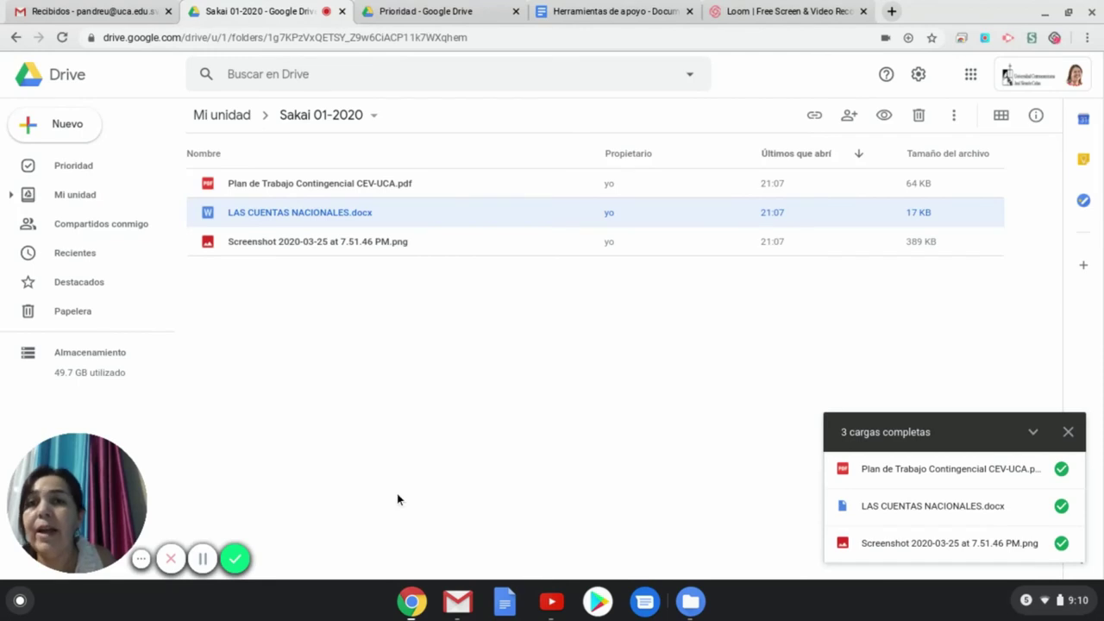
- Get a shareable link for LAS CUENTAS NACIONALES.docx by turning on link sharing
right_click(356, 214)
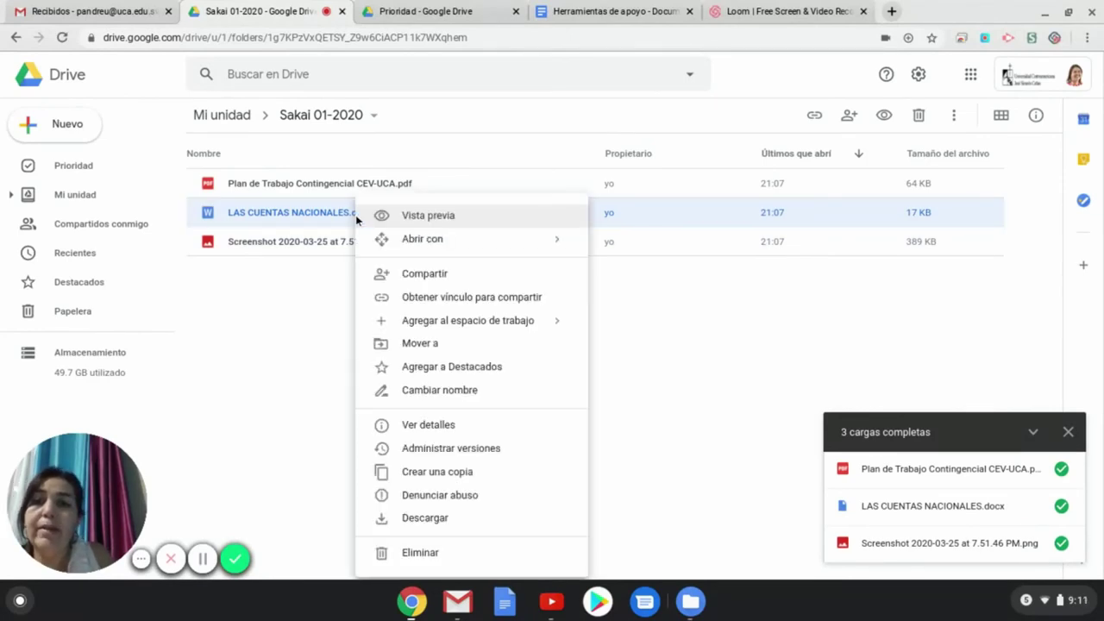
click(457, 299)
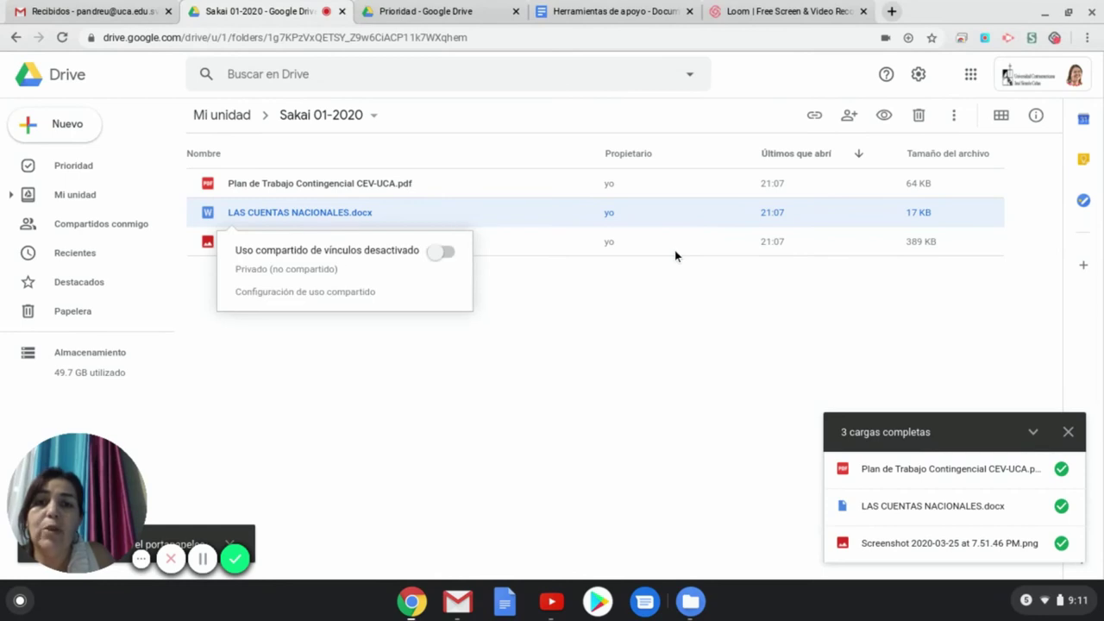
click(447, 252)
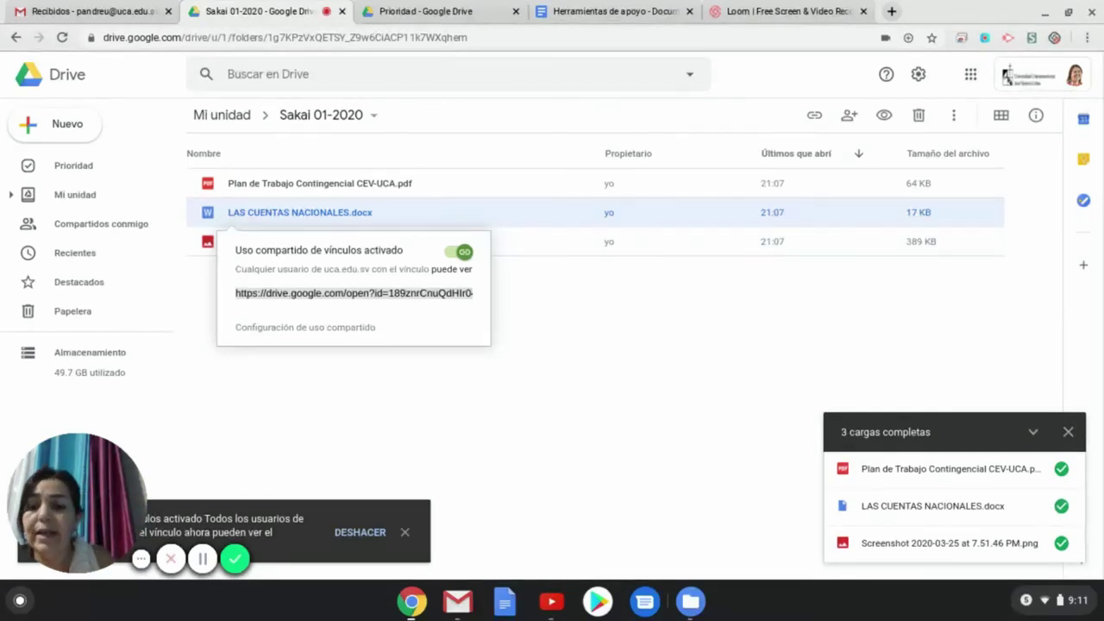
click(534, 411)
- Add LAS CUENTAS NACIONALES.docx to the starred files (Destacados)
click(361, 212)
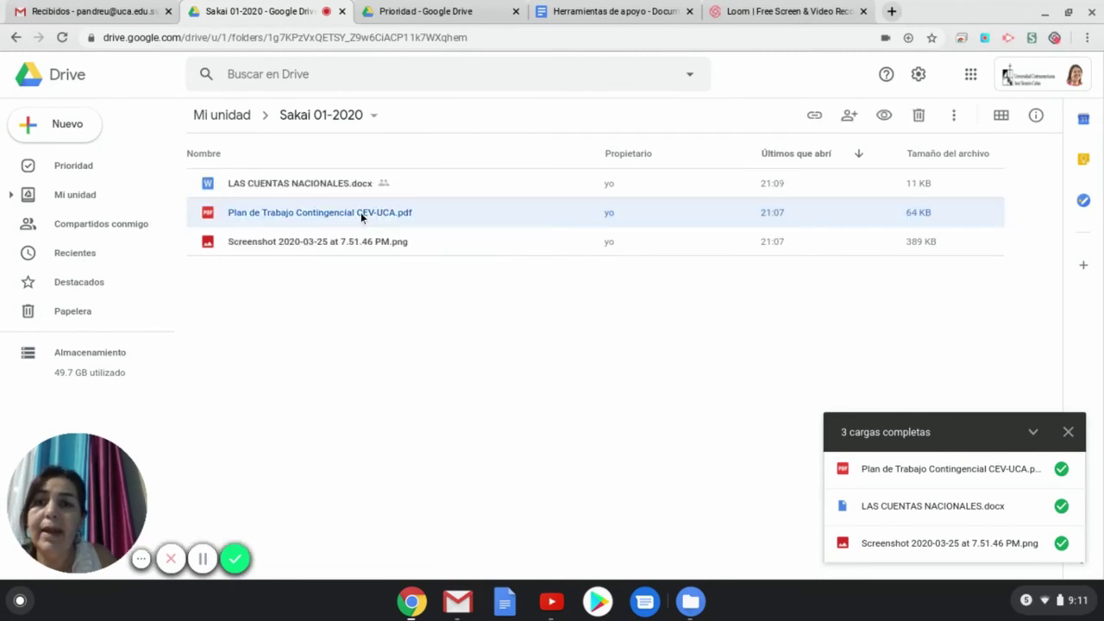
click(353, 192)
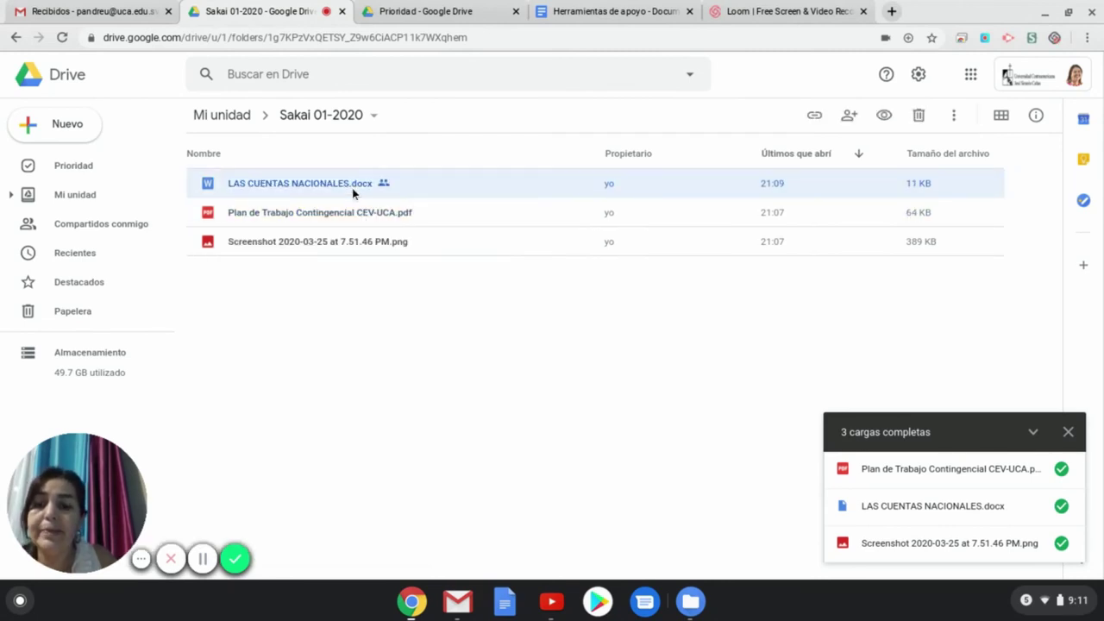
right_click(352, 188)
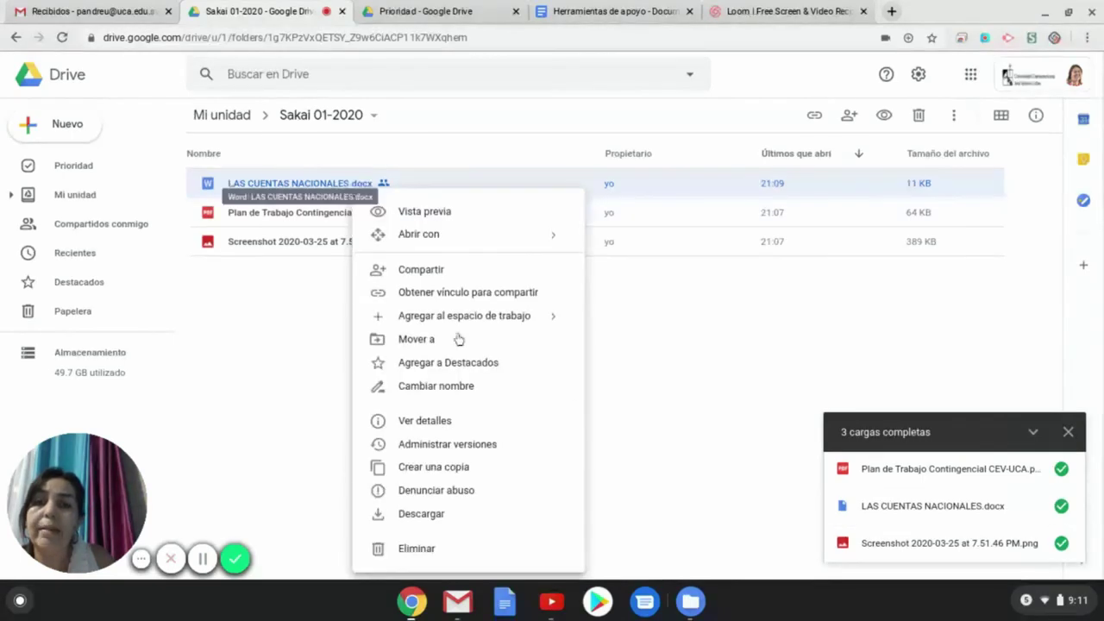
mouse_move(419, 325)
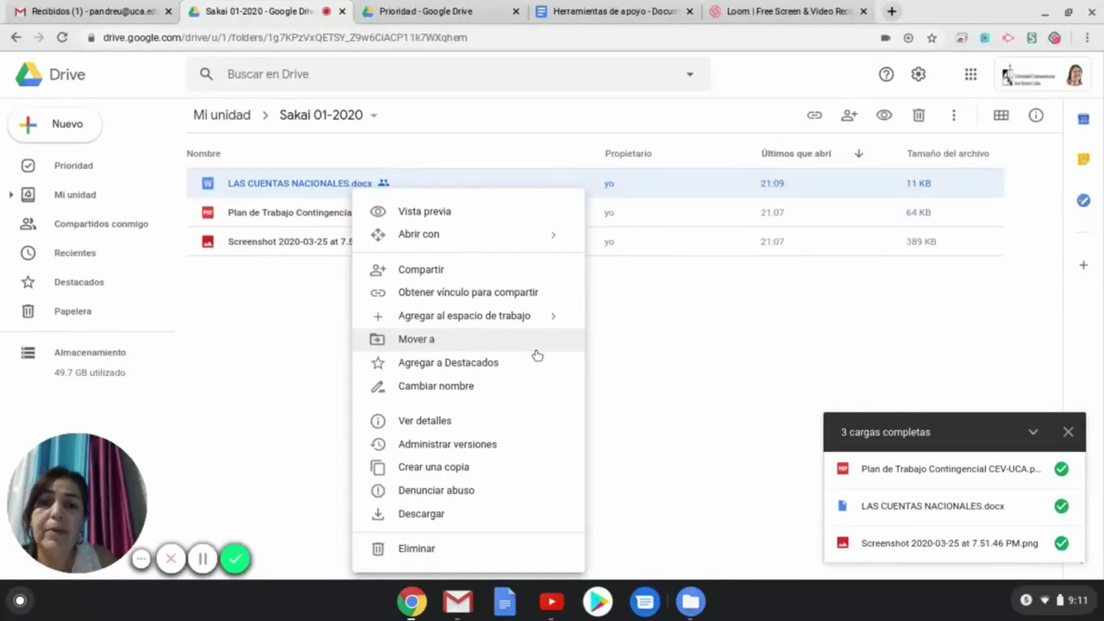
click(382, 365)
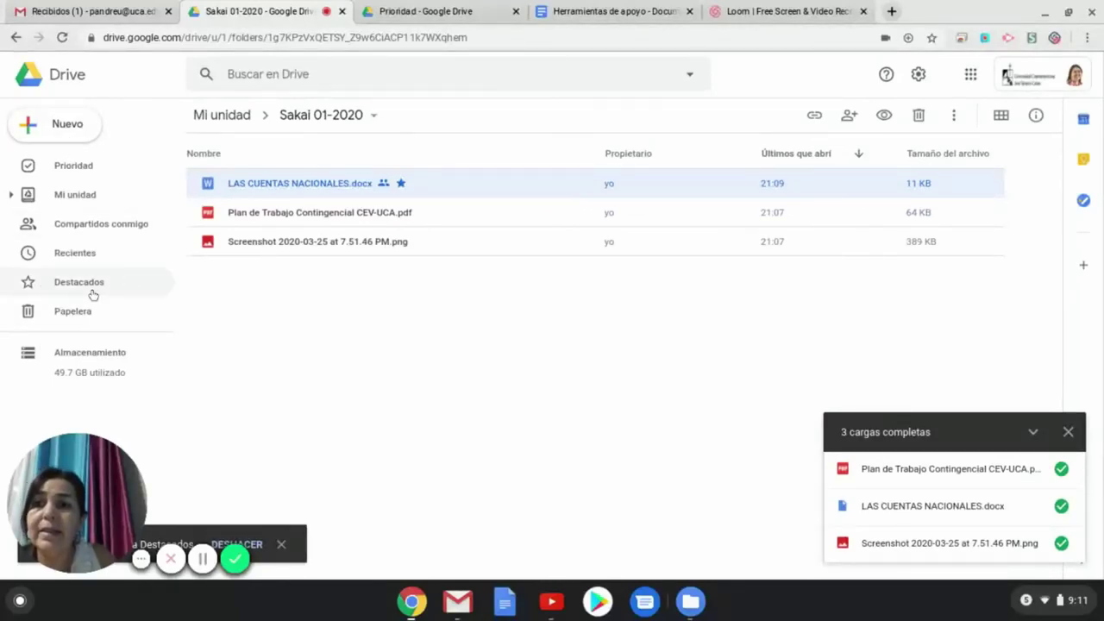
- Review the available file actions for LAS CUENTAS NACIONALES.docx and dismiss the completed uploads notice
click(360, 181)
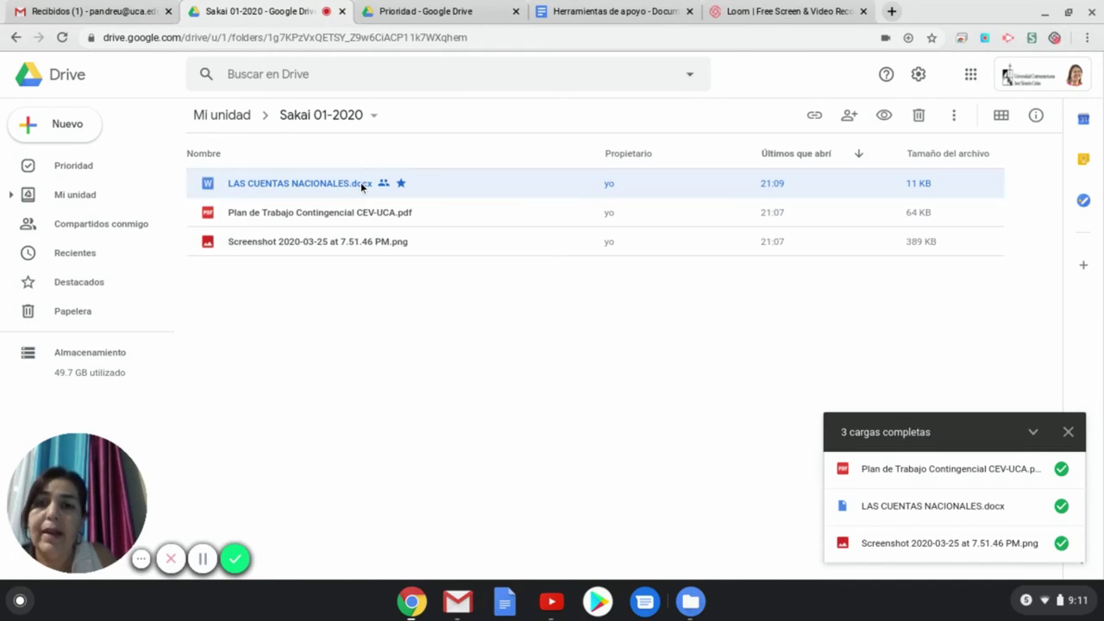
right_click(361, 182)
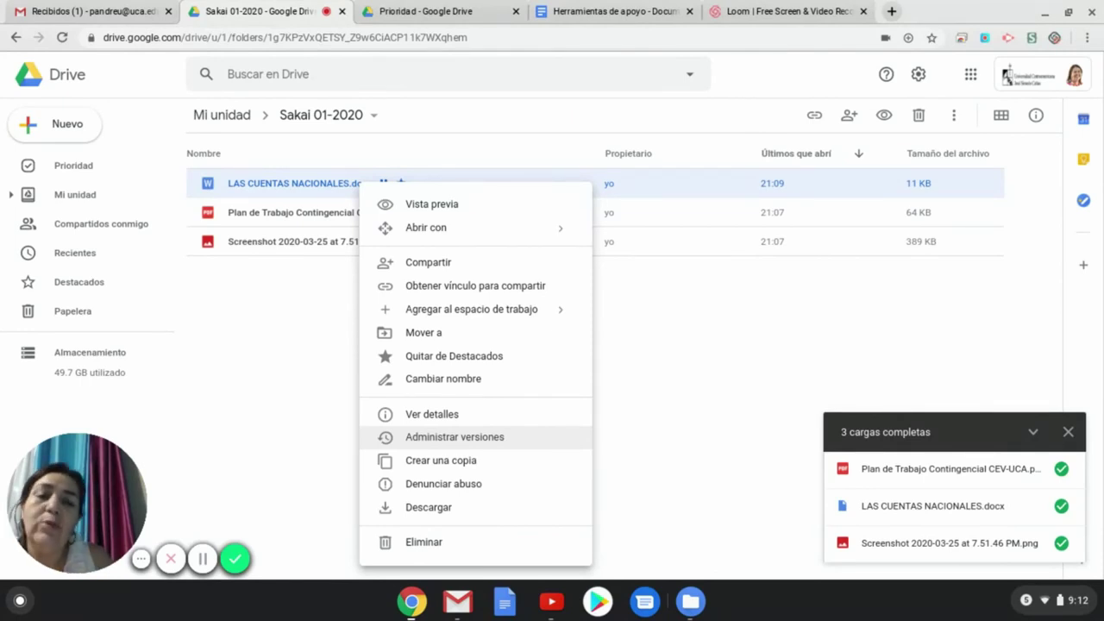
click(1070, 432)
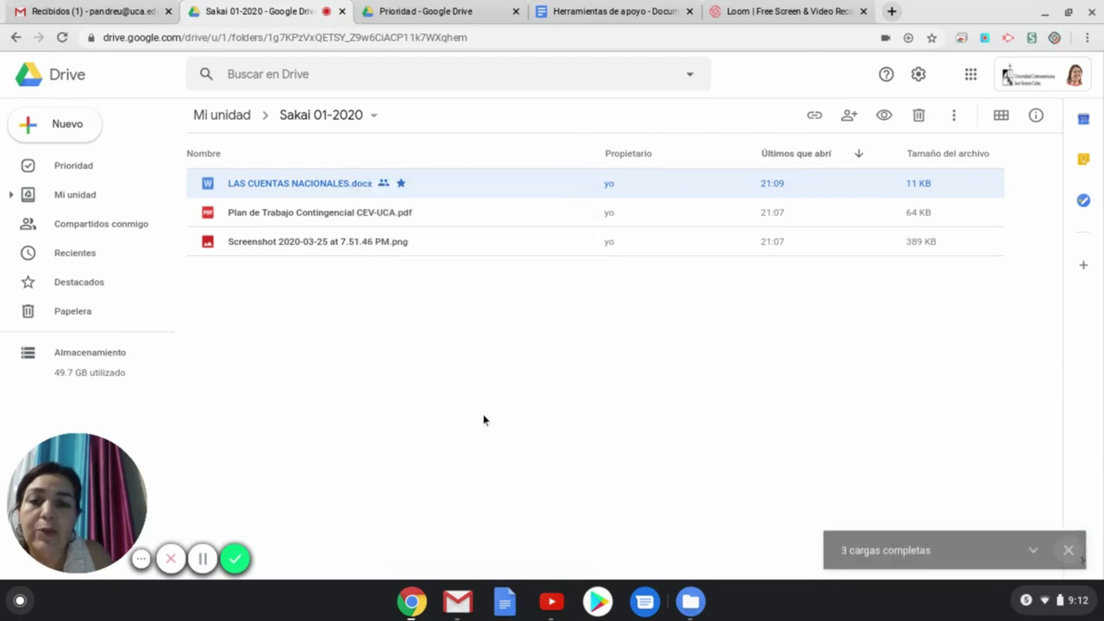
right_click(291, 192)
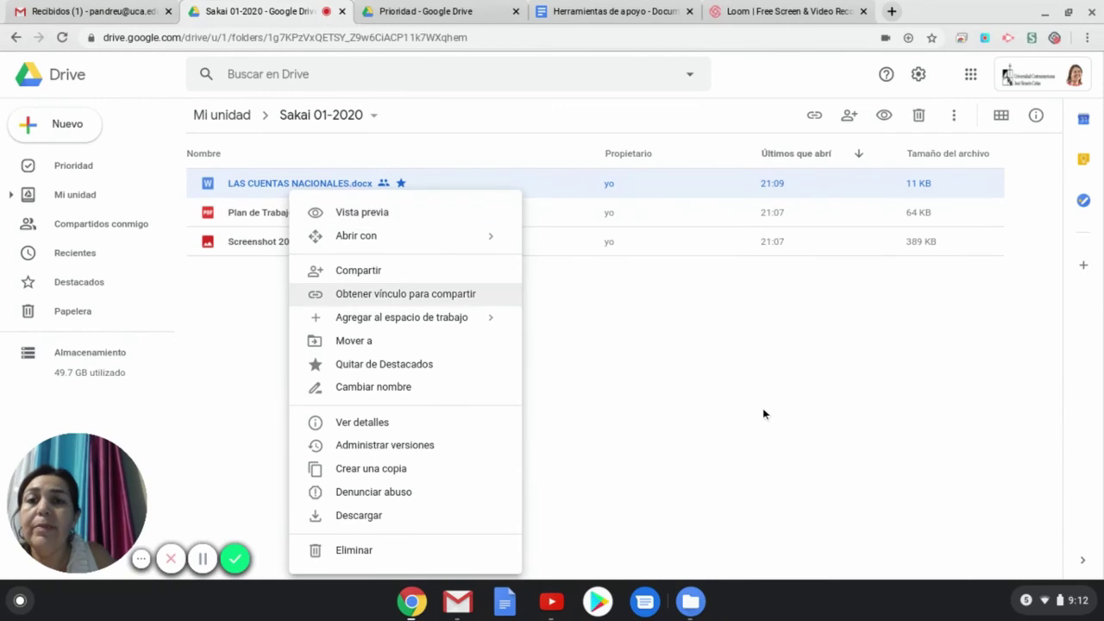
click(228, 164)
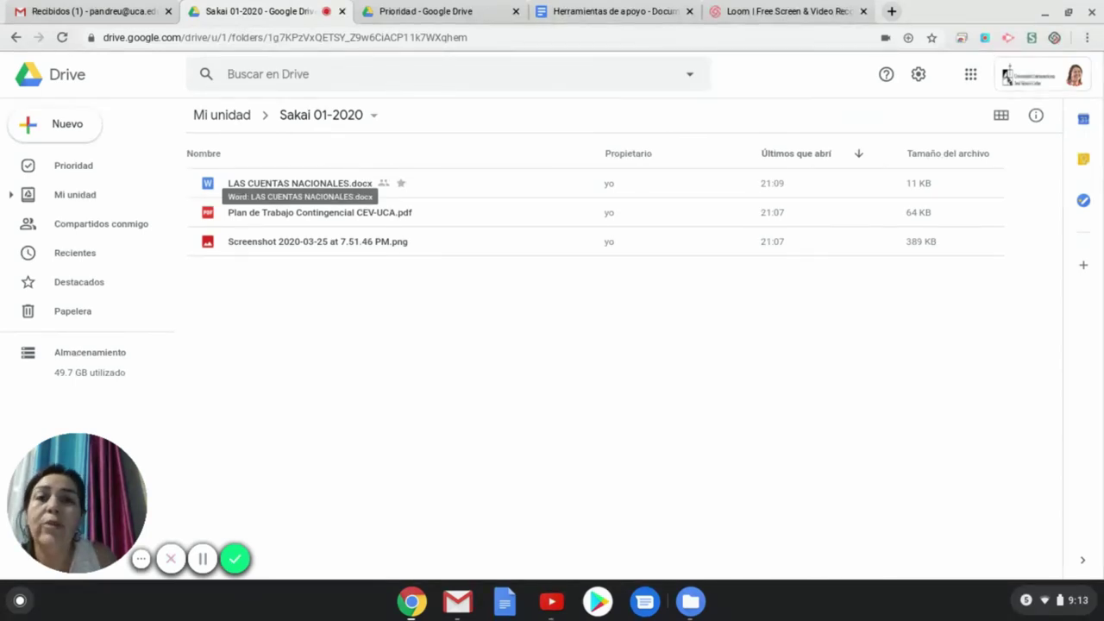
- Open aula2.uca.edu.sv/portal in a new browser tab and sign in to the virtual classroom through institutional access
click(892, 11)
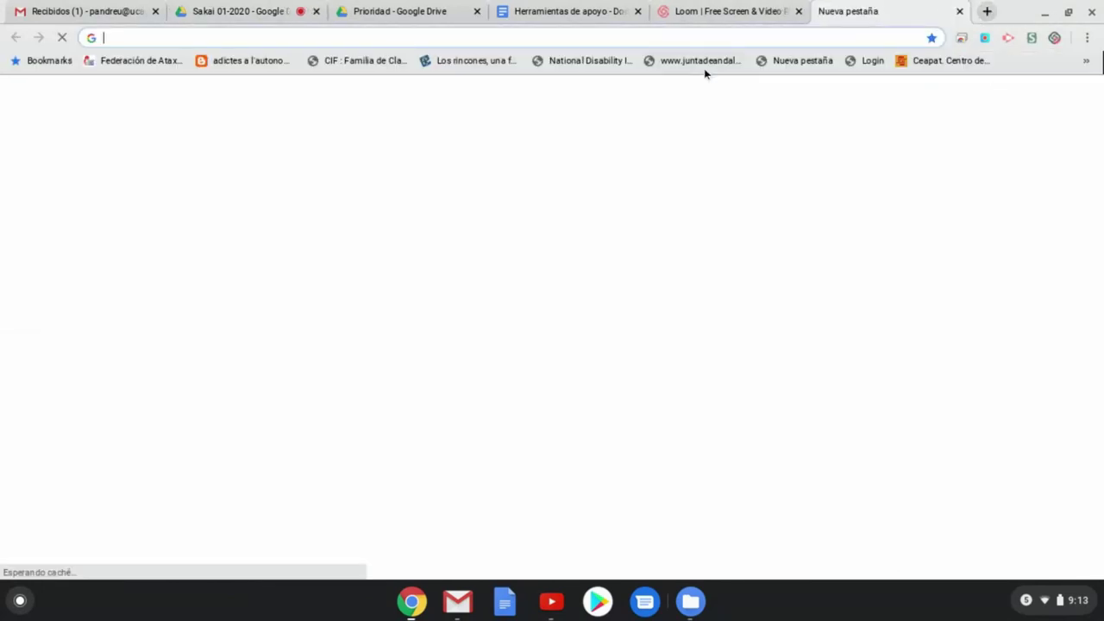
text(au)
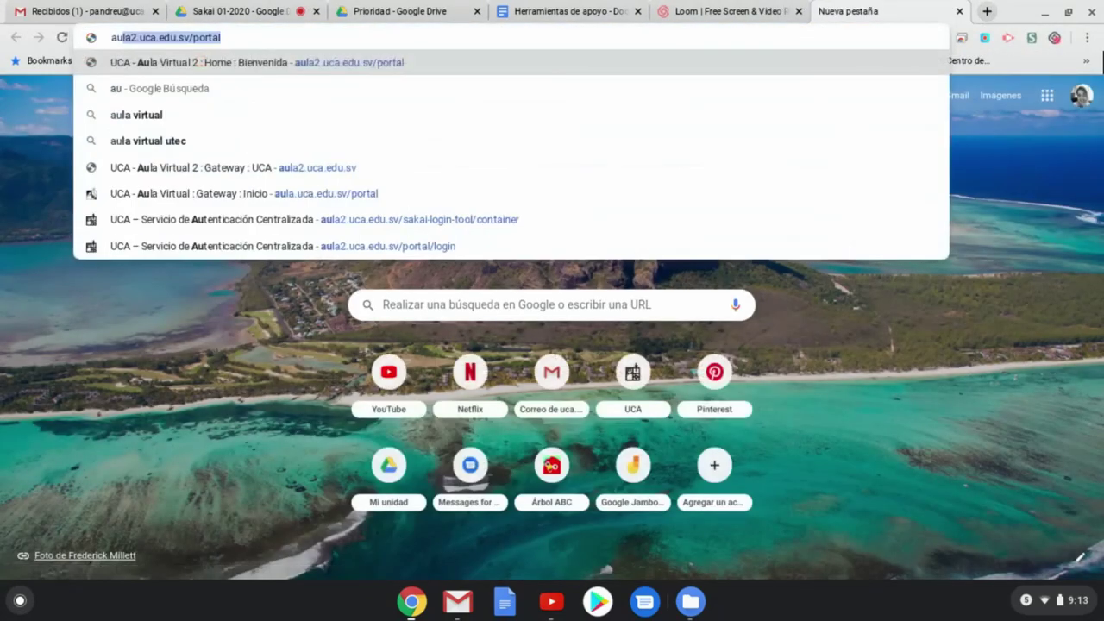
text(la2.uca.edu.sv/portal)
key(Return)
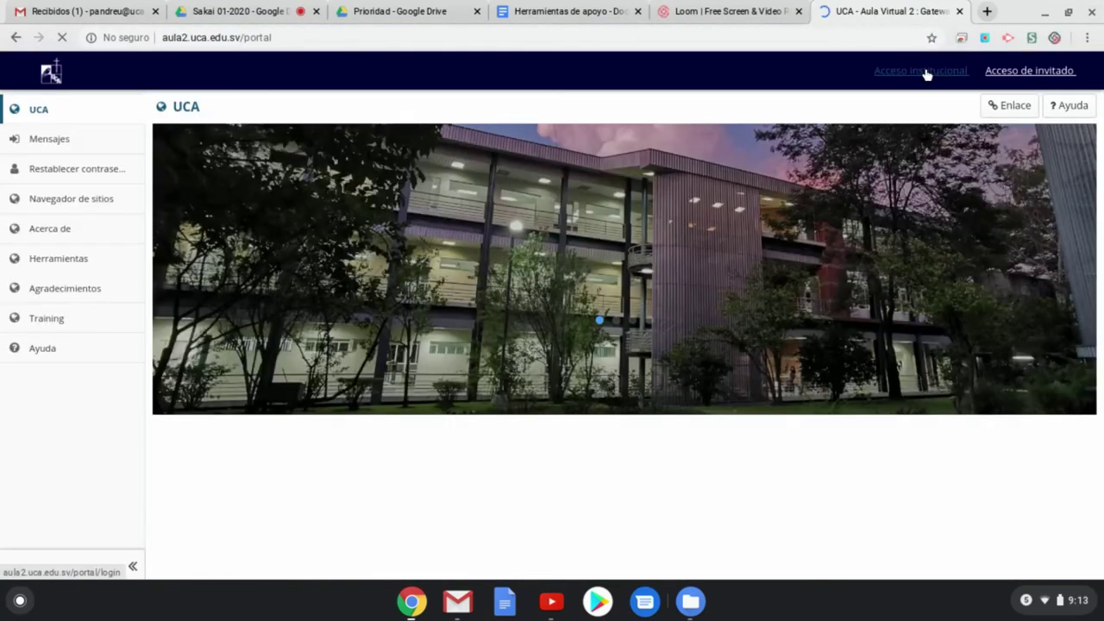
click(925, 74)
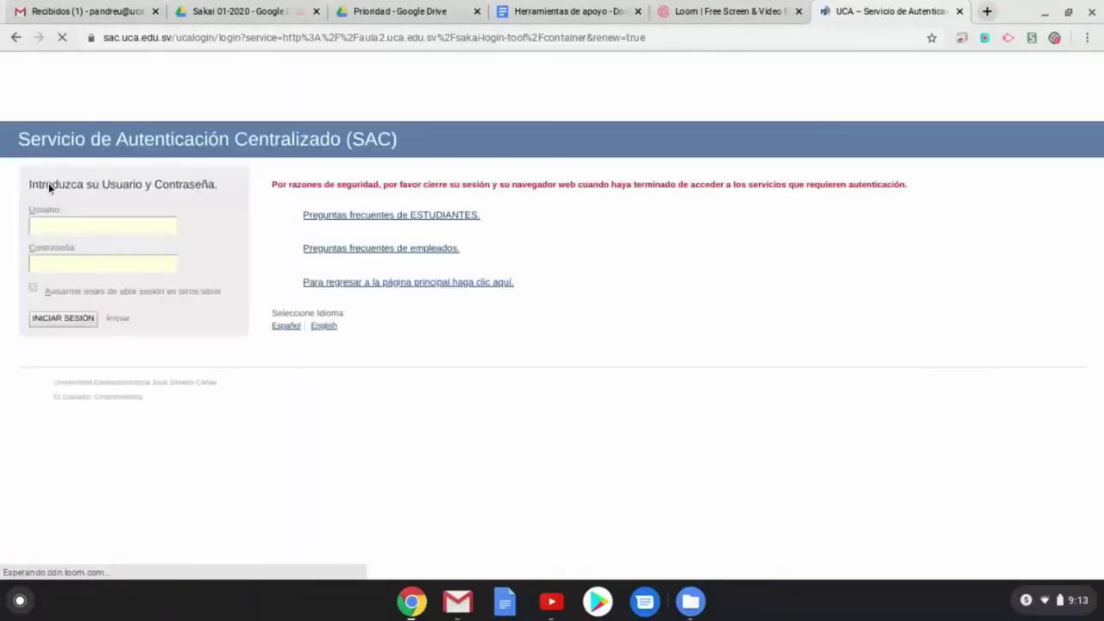
click(55, 318)
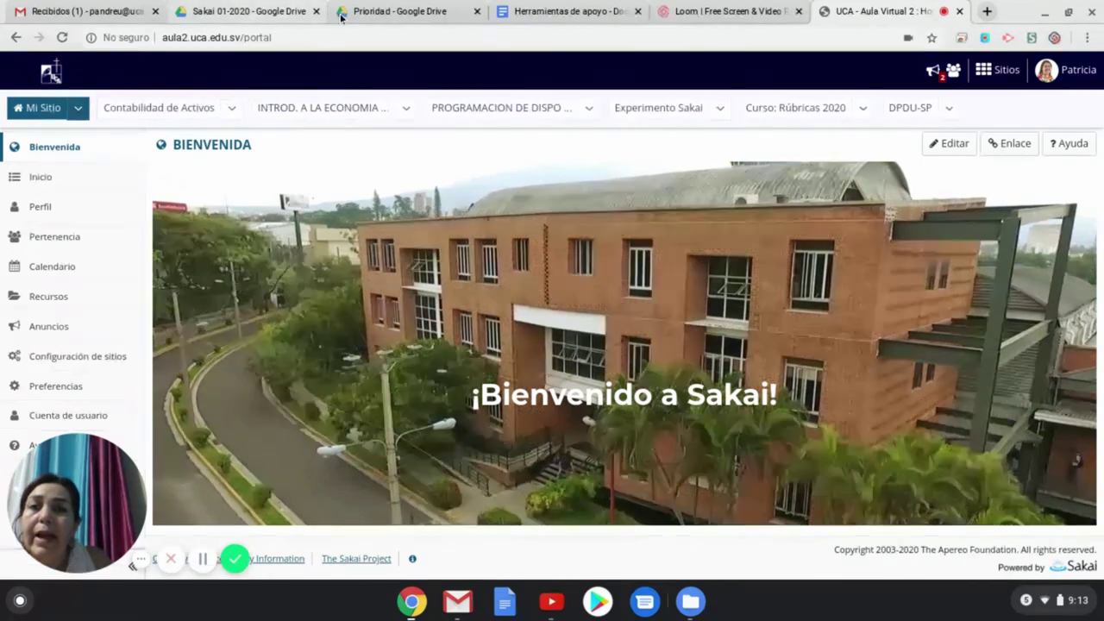
- Switch back to the Sakai 01-2020 folder in Google Drive
click(547, 14)
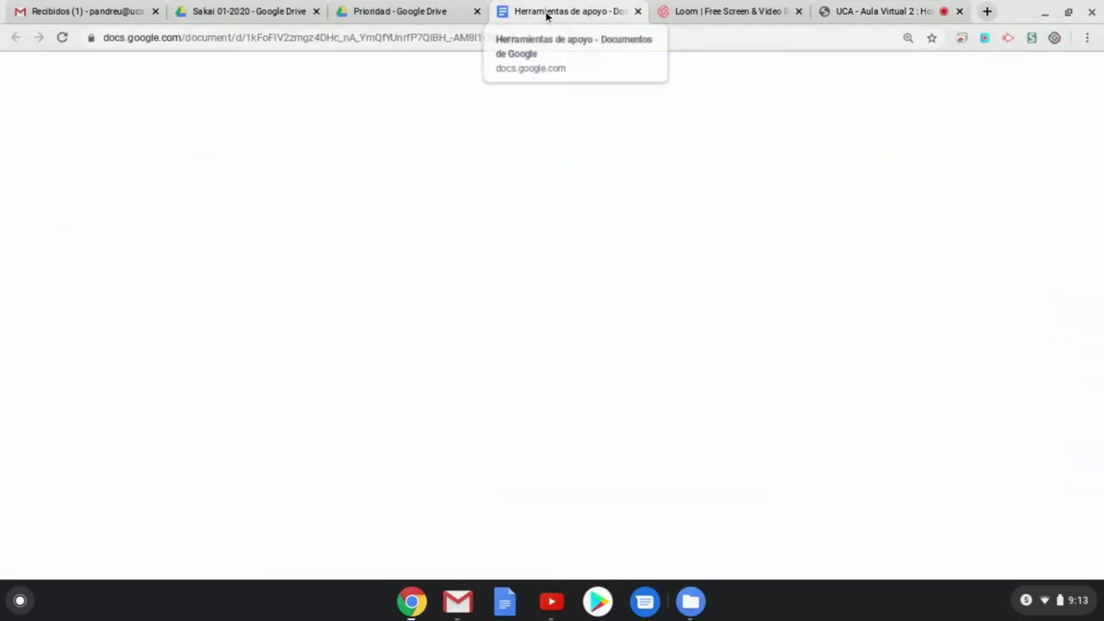
click(433, 12)
click(234, 12)
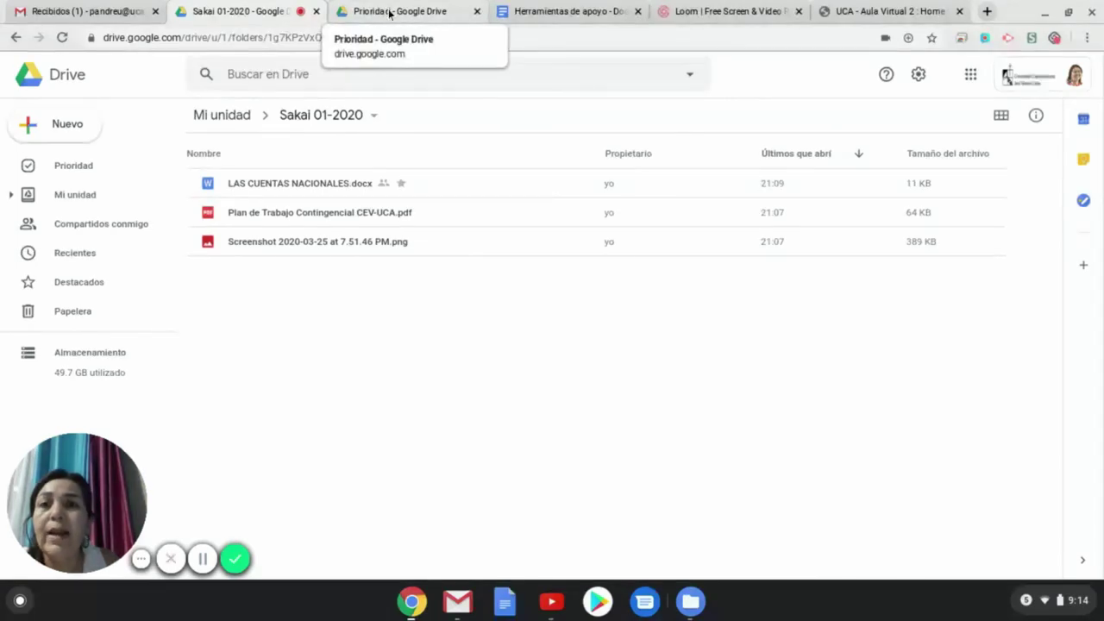
click(581, 12)
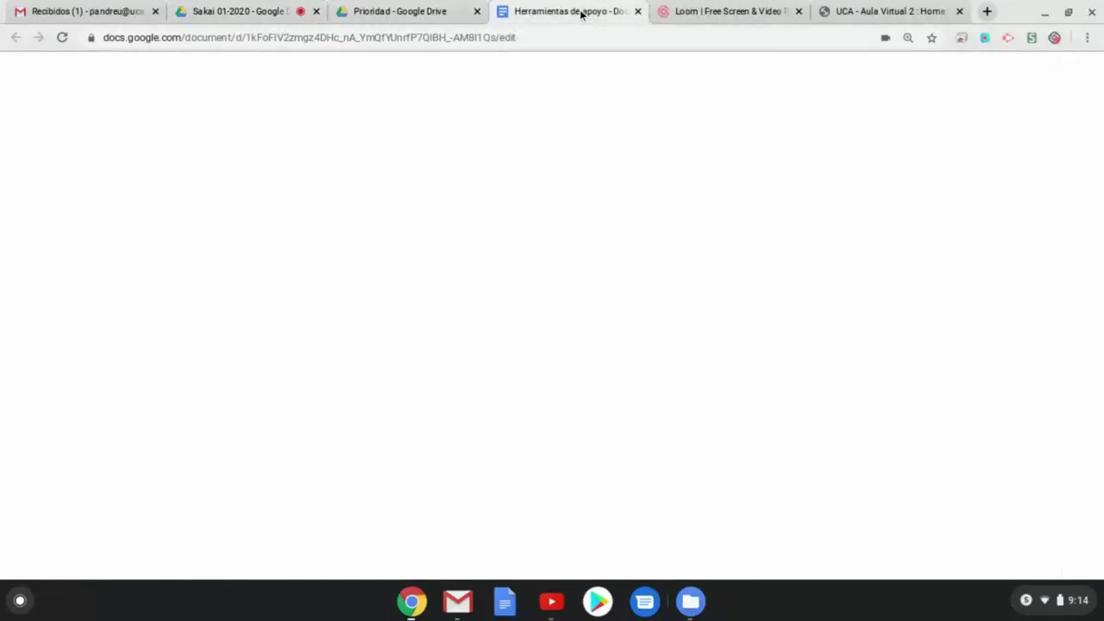
click(721, 11)
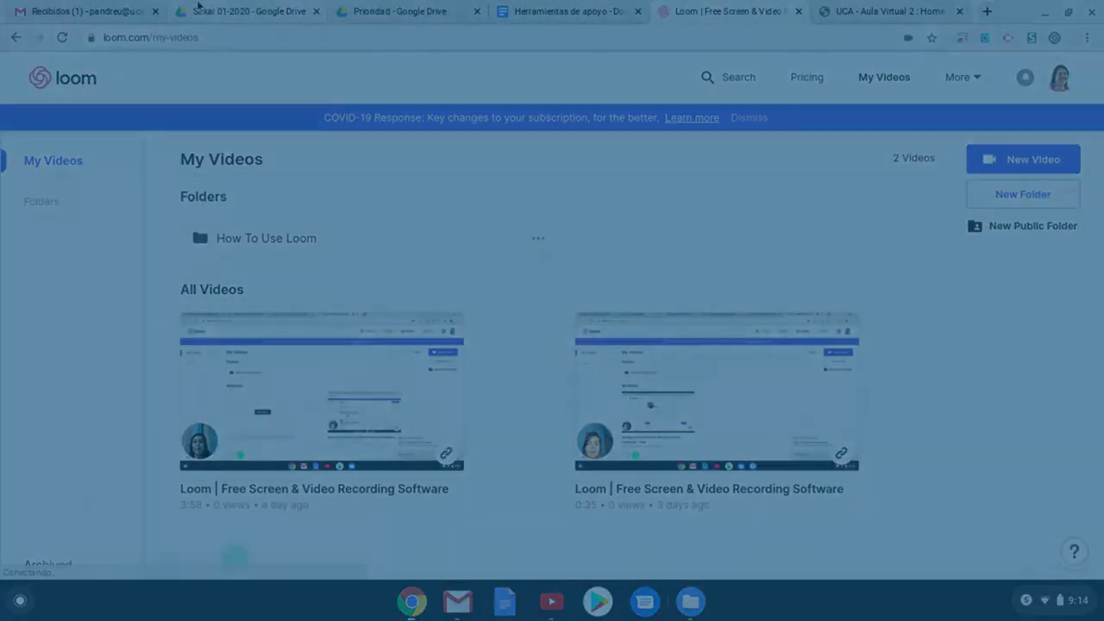